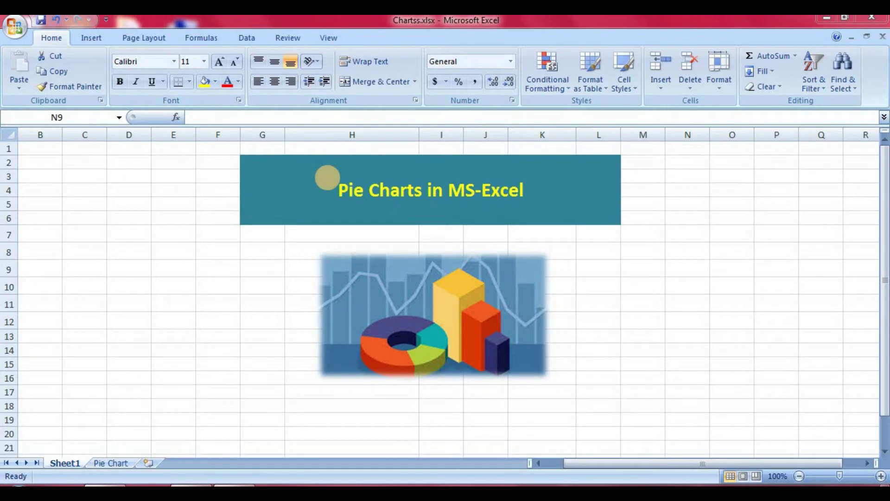
click(223, 283)
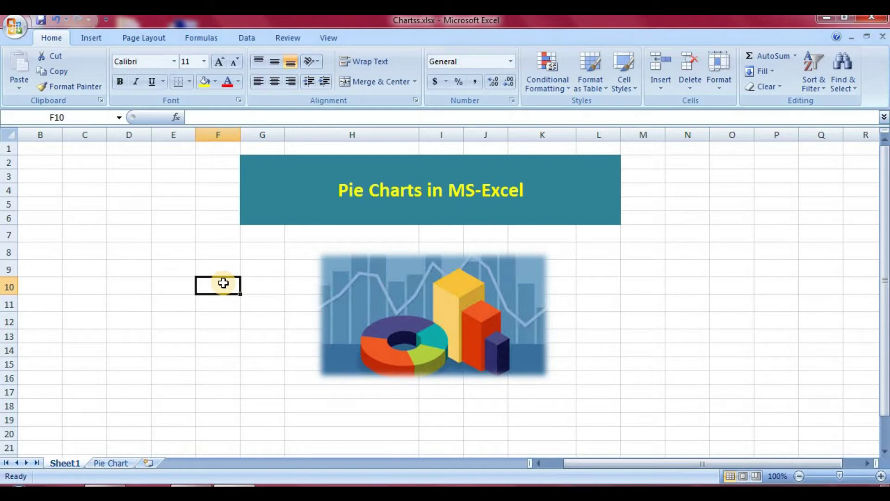
click(277, 408)
click(266, 274)
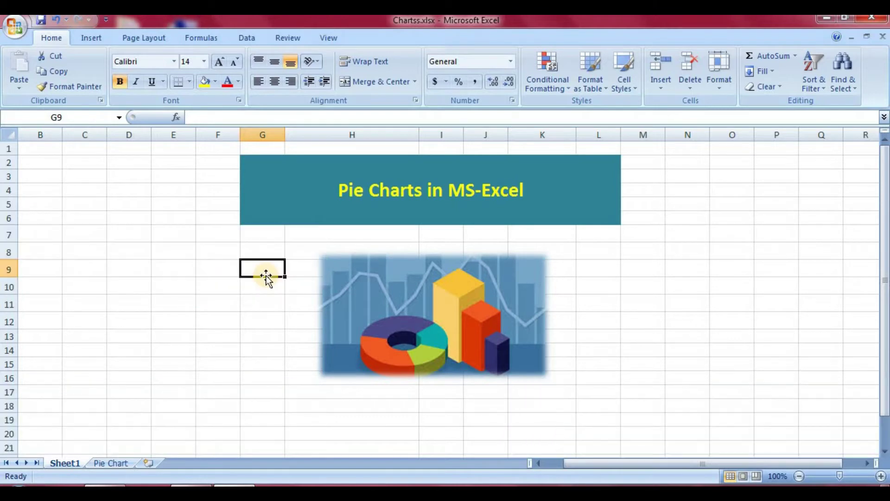
click(277, 288)
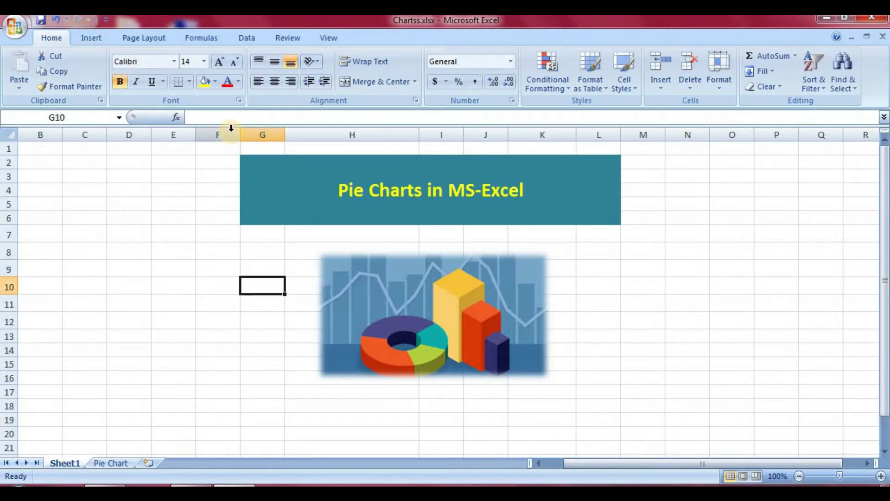
click(93, 38)
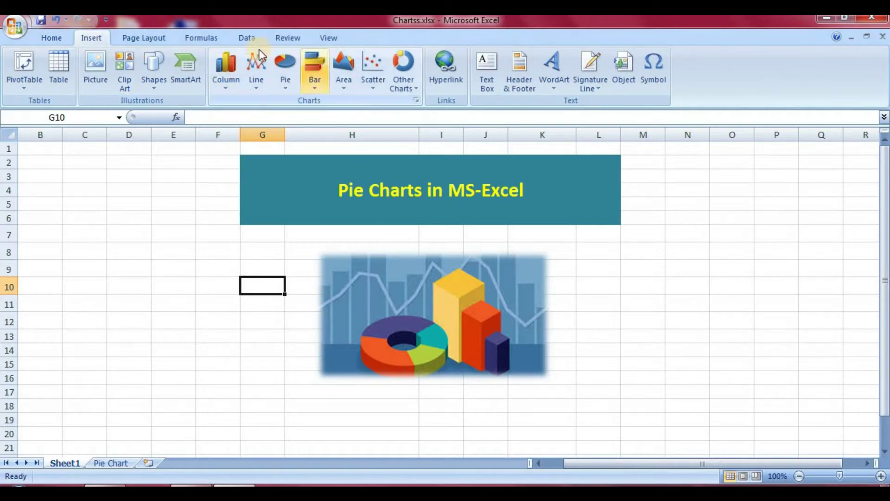
click(285, 76)
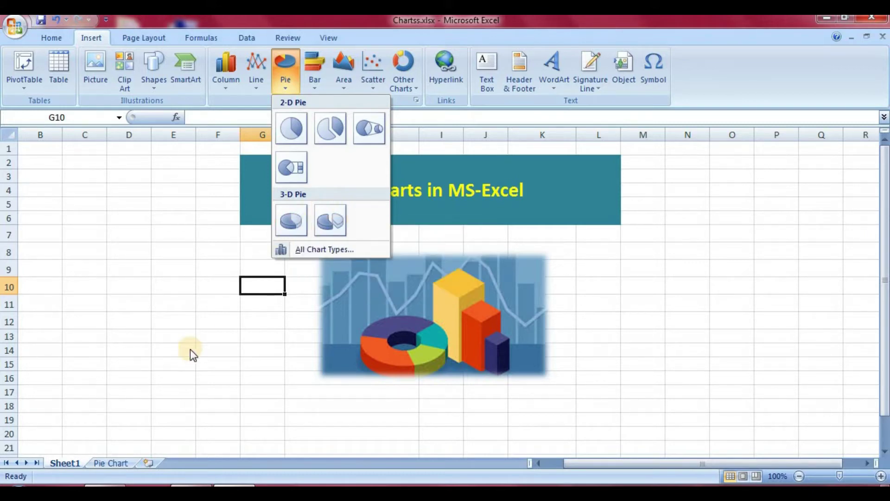
click(204, 374)
Step: On the Pie Chart sheet, enter the labels Tea and Coffee in D6:D7 with the values 60 and 40 in E6:E7
click(121, 463)
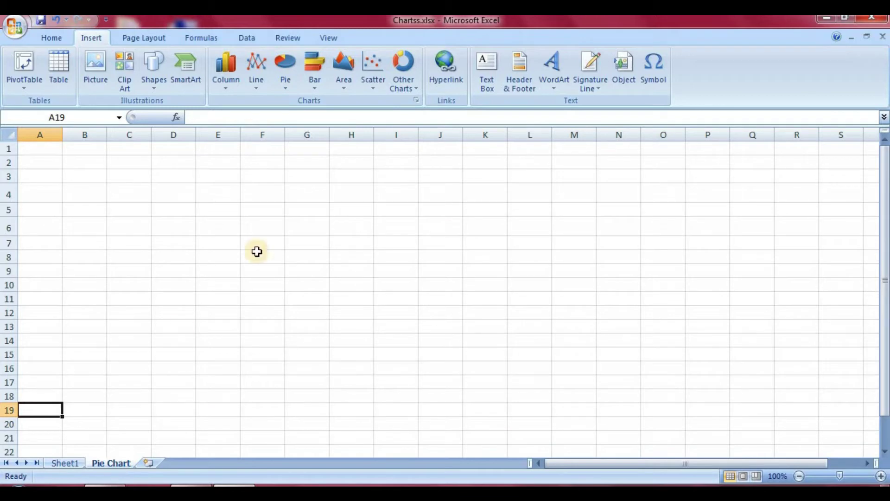
click(181, 219)
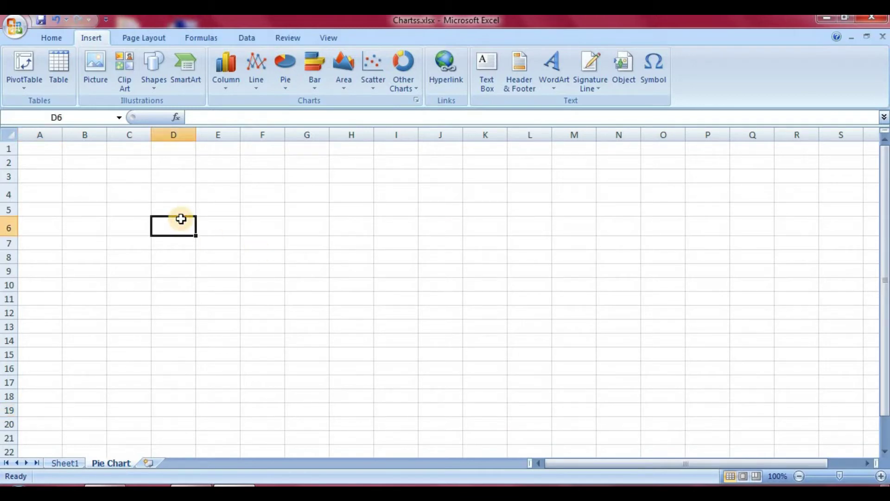
text(Tea)
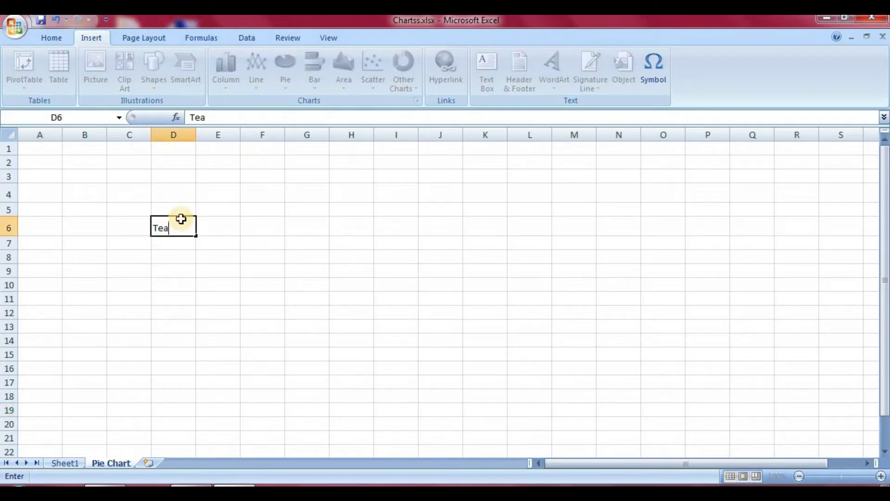
key(Return)
text(Coffee)
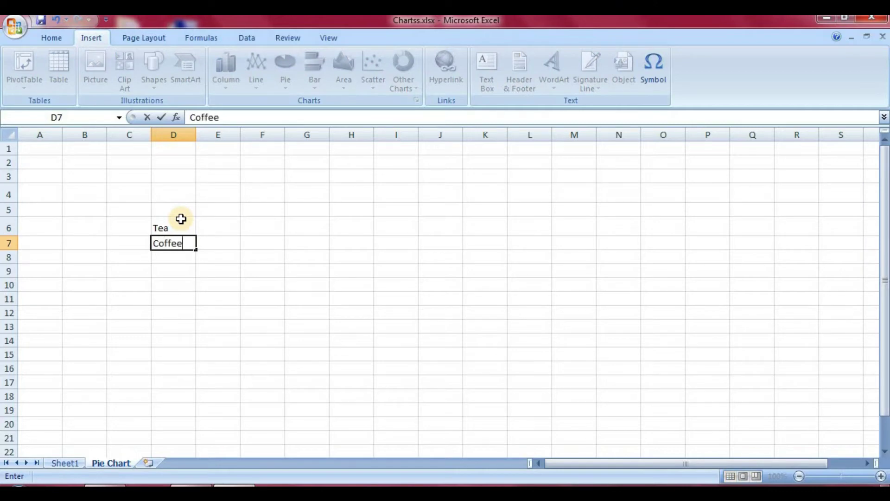
key(Tab)
key(Up)
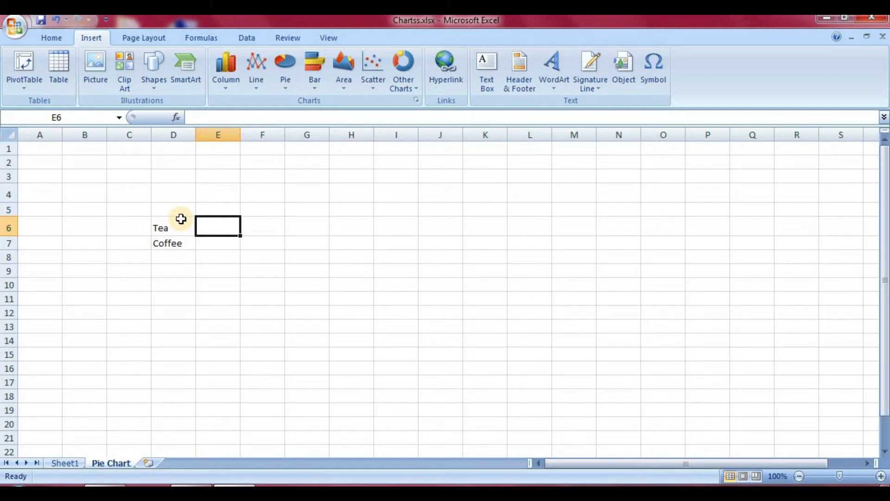
text(60)
key(Return)
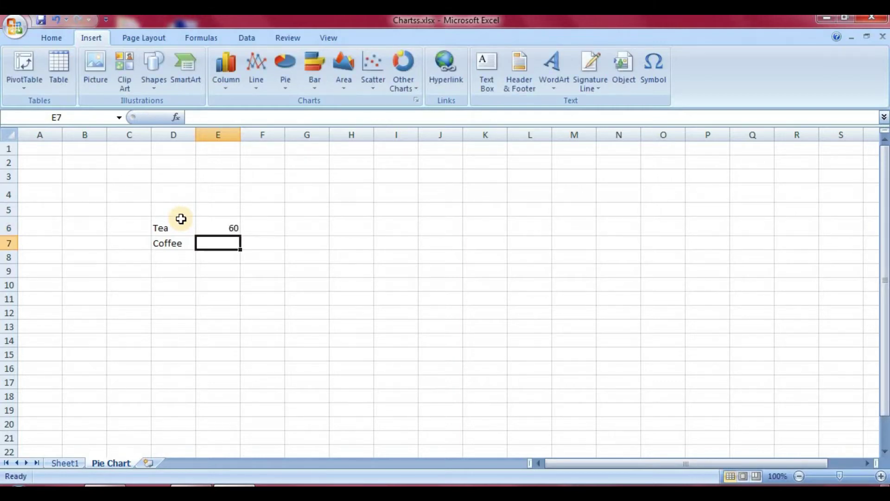
text(40)
key(Return)
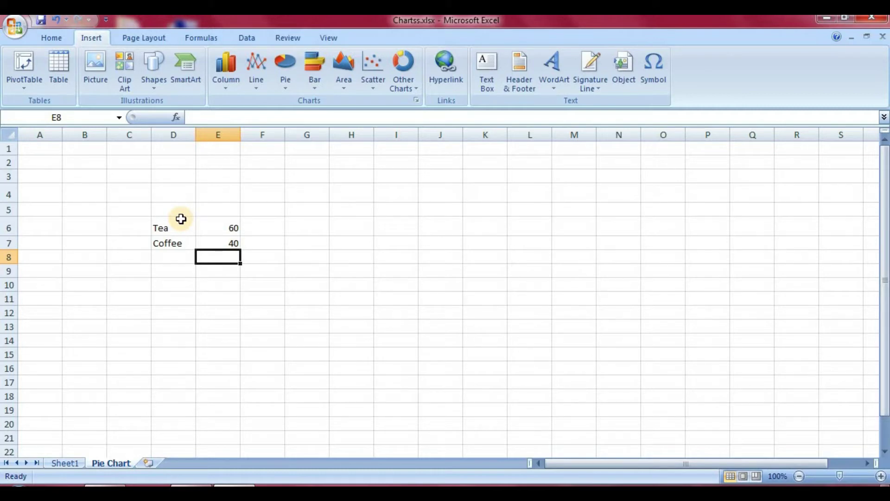
Step: Insert a basic 2-D pie chart from the data in D6:E7 and place it beside the table
drag(180, 227, 212, 241)
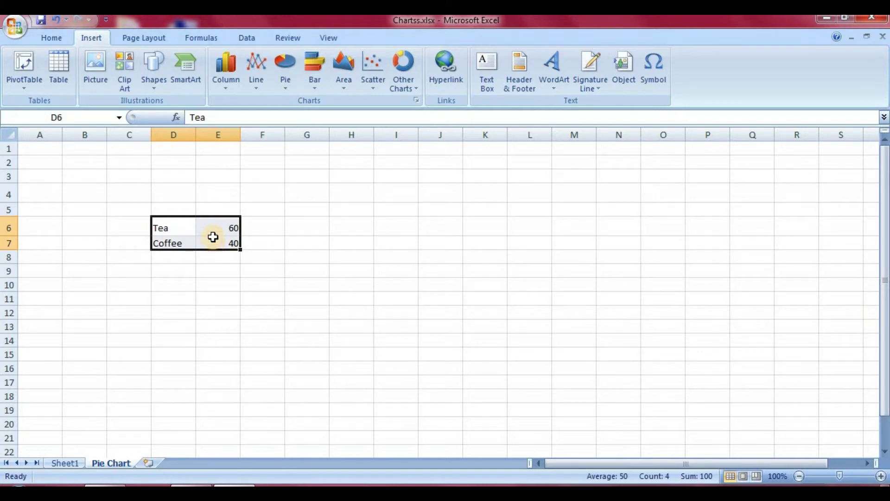
click(285, 79)
click(292, 126)
drag(495, 209, 506, 198)
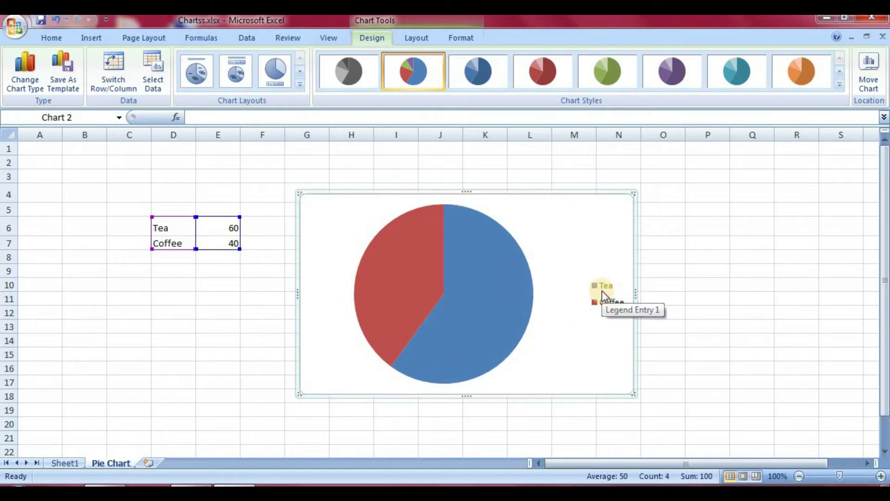
mouse_move(410, 234)
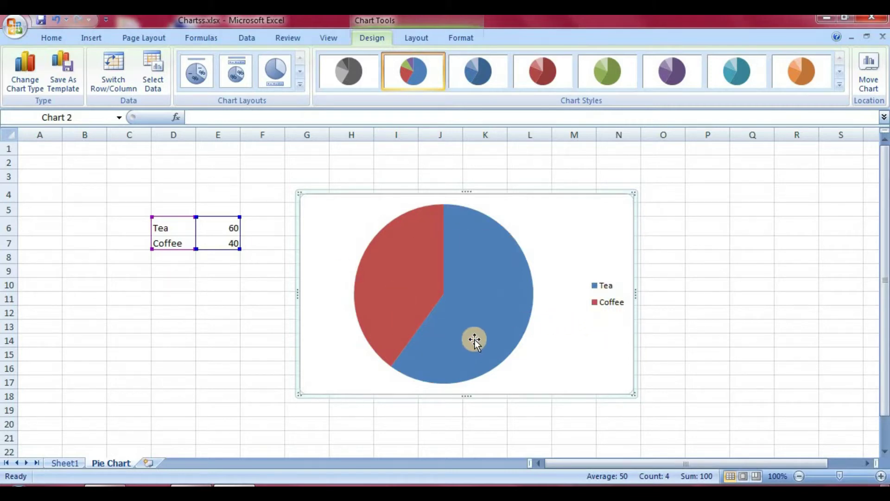
Step: Set both the Tea value in E6 and the Coffee value in E7 to 50
click(227, 222)
text(50)
key(Return)
text(50)
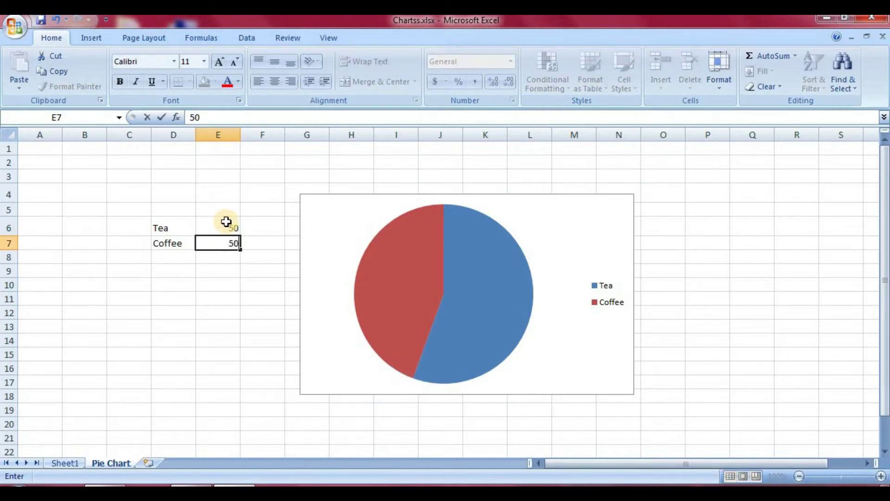
key(Return)
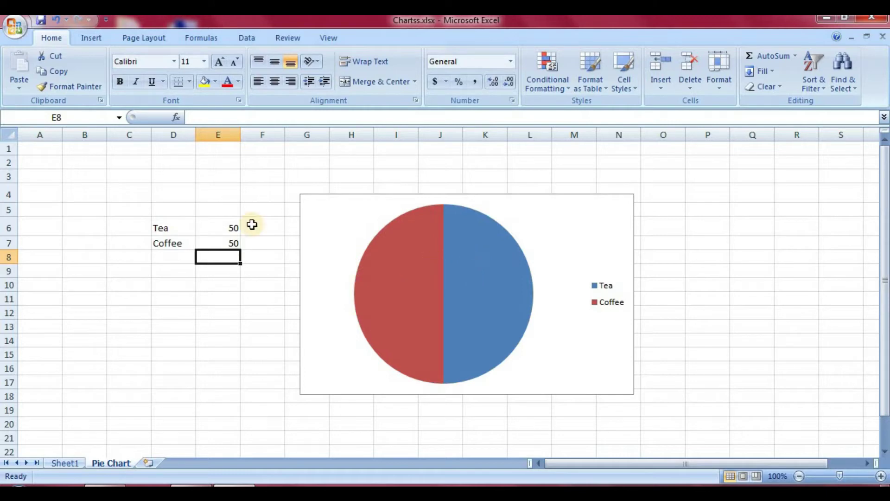
Step: Set the Tea value in E6 to 25 and the Coffee value in E7 to 75
click(225, 229)
text(25)
key(Return)
text(62)
key(BackSpace)
key(BackSpace)
text(75)
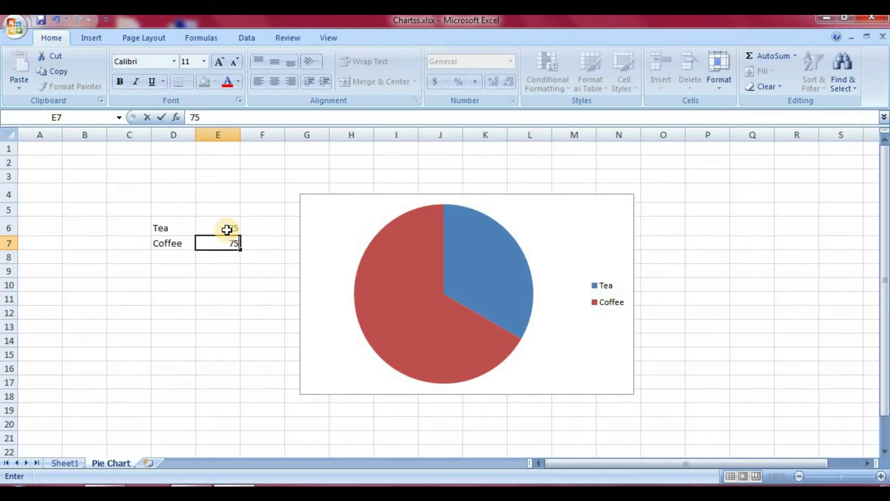
key(Return)
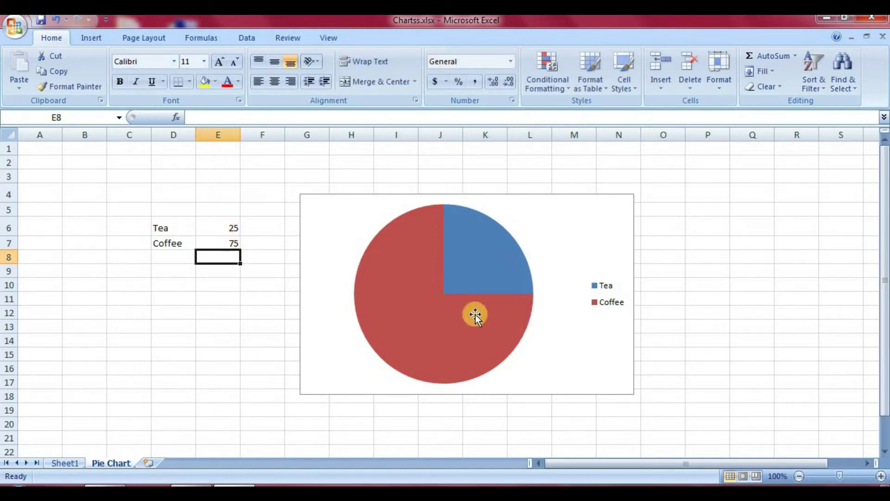
Step: Shift the pie chart slightly up and to the right, and relocate it to a new sheet named "Pie Chart Example"
click(438, 269)
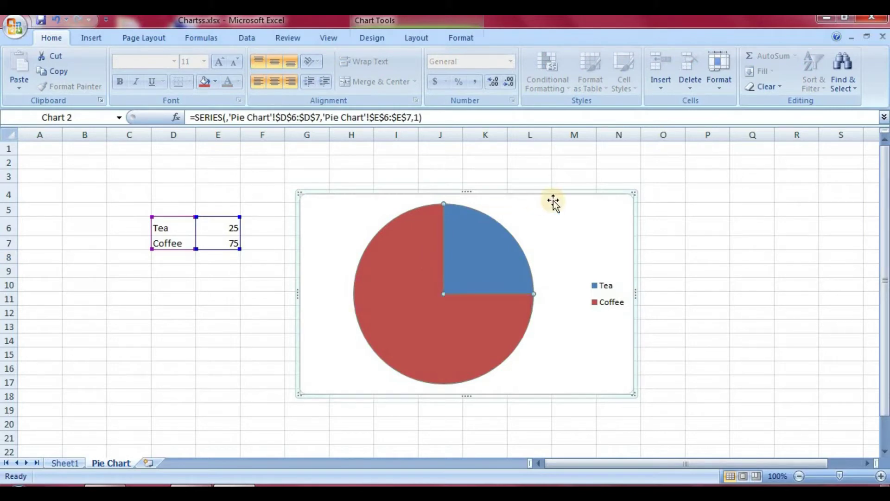
mouse_move(538, 190)
mouse_down()
mouse_move(592, 193)
mouse_move(601, 163)
mouse_move(527, 175)
mouse_move(553, 181)
mouse_up()
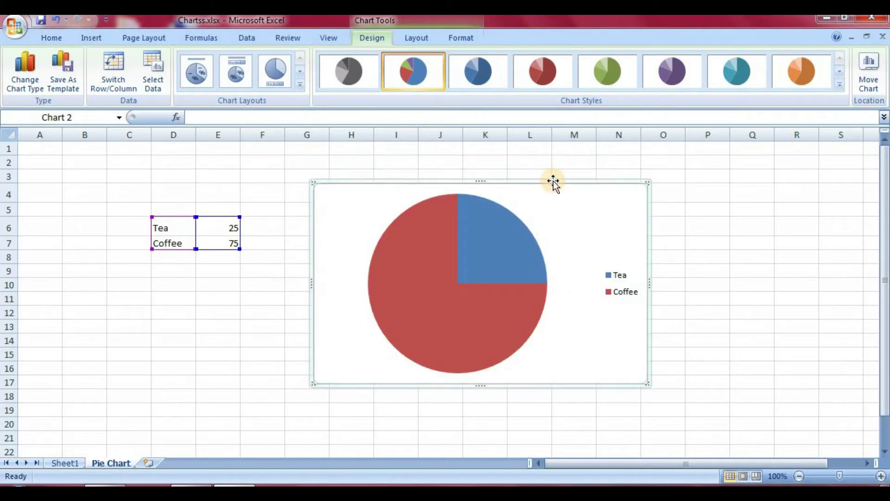
mouse_move(512, 276)
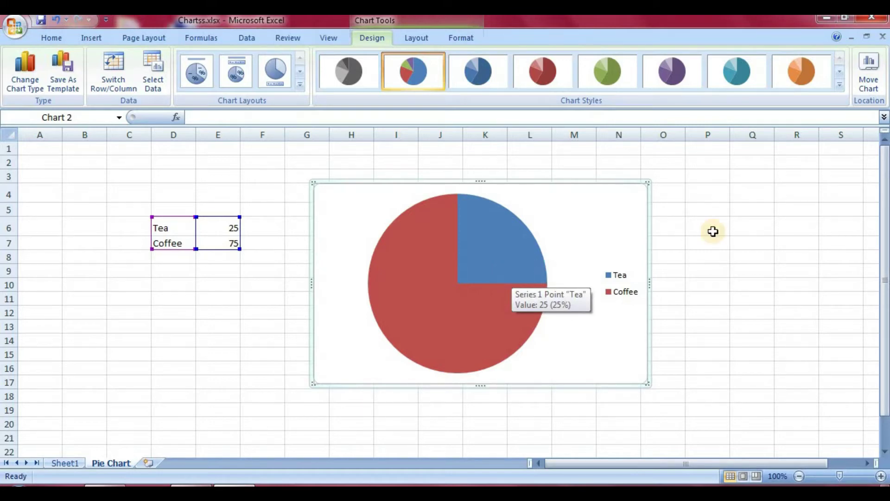
click(870, 81)
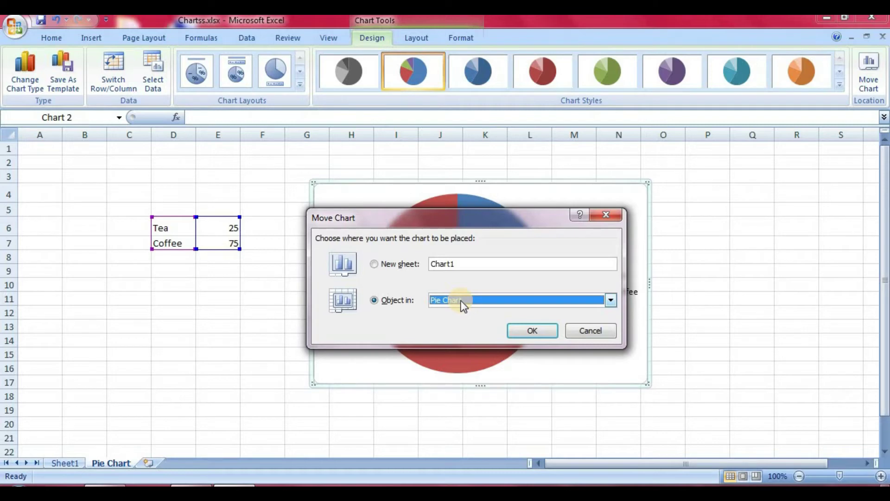
click(379, 266)
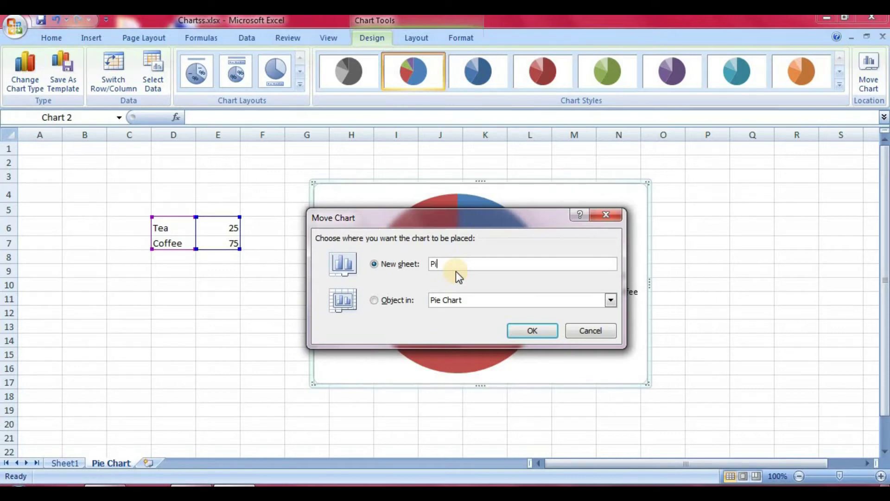
text(Pie Chart Erample)
click(538, 330)
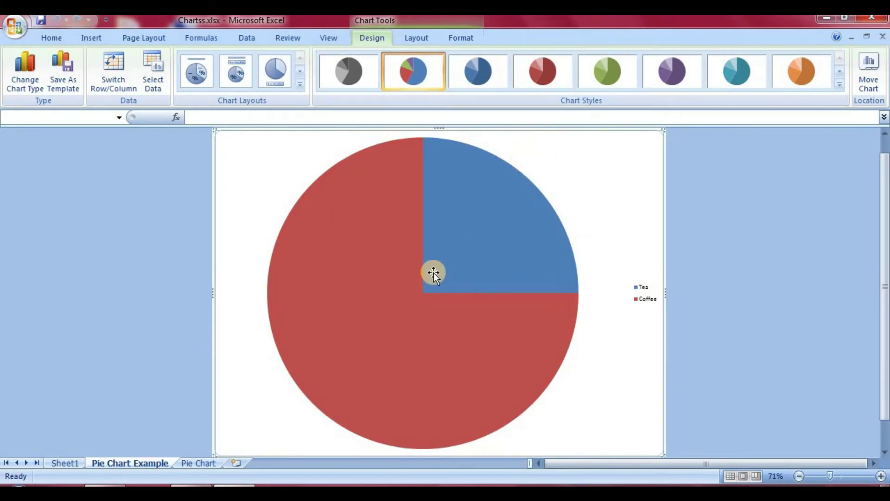
Step: Check the source data on the Pie Chart sheet and return to the Pie Chart Example sheet
click(135, 291)
click(346, 269)
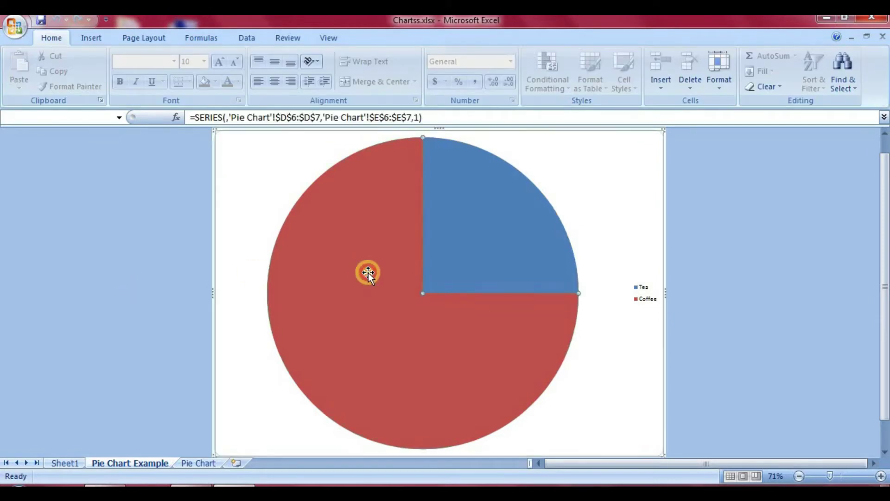
click(204, 460)
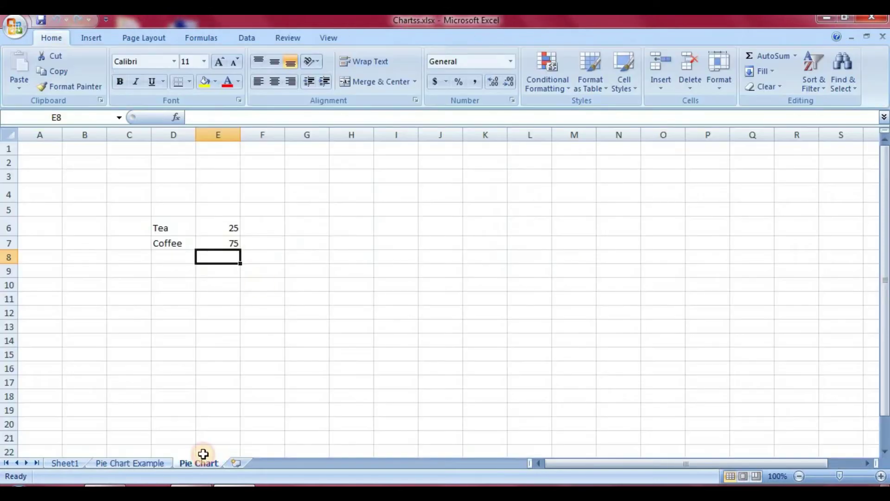
click(159, 464)
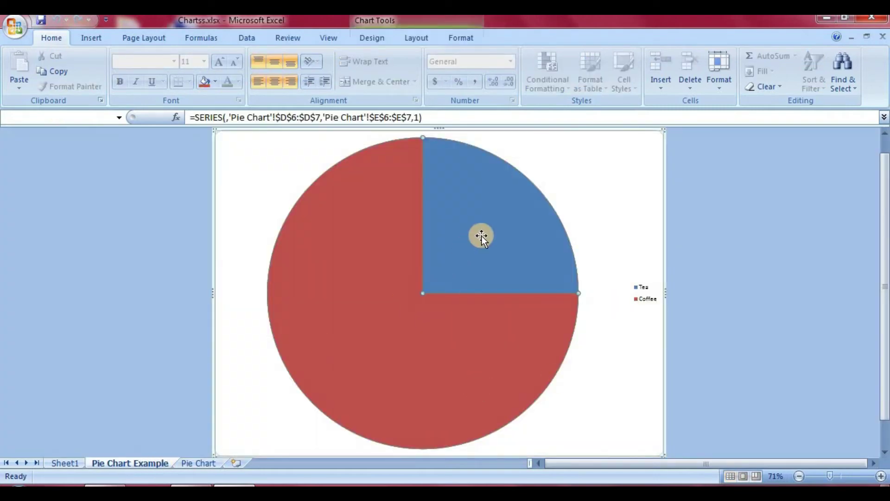
Step: Try changing the pie chart's type to the first Bar subtype, and undo the type change
click(385, 41)
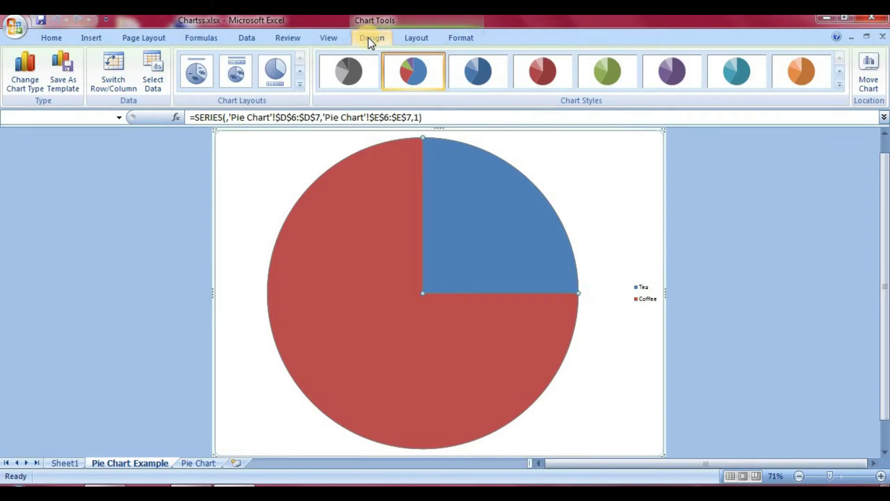
click(23, 78)
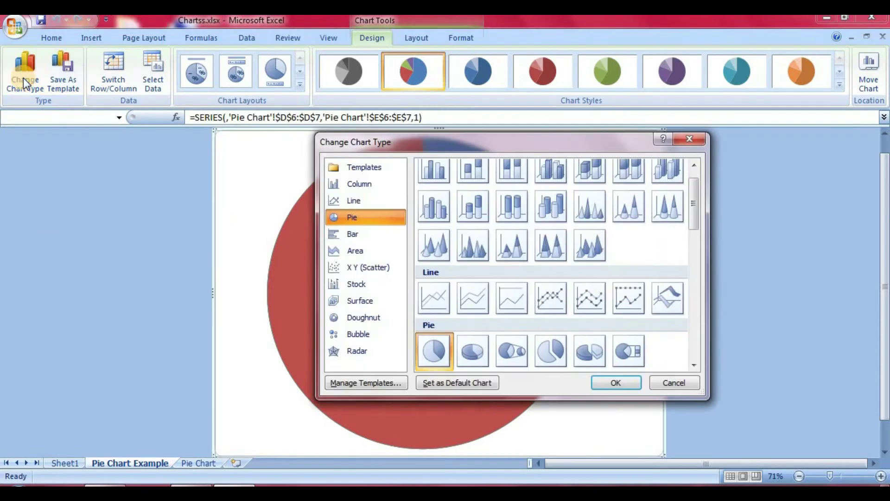
click(369, 250)
click(369, 284)
click(374, 316)
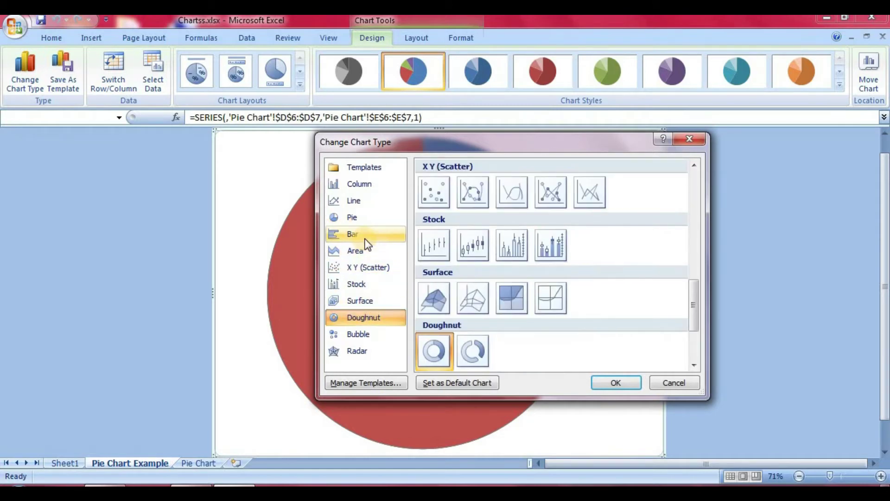
click(359, 234)
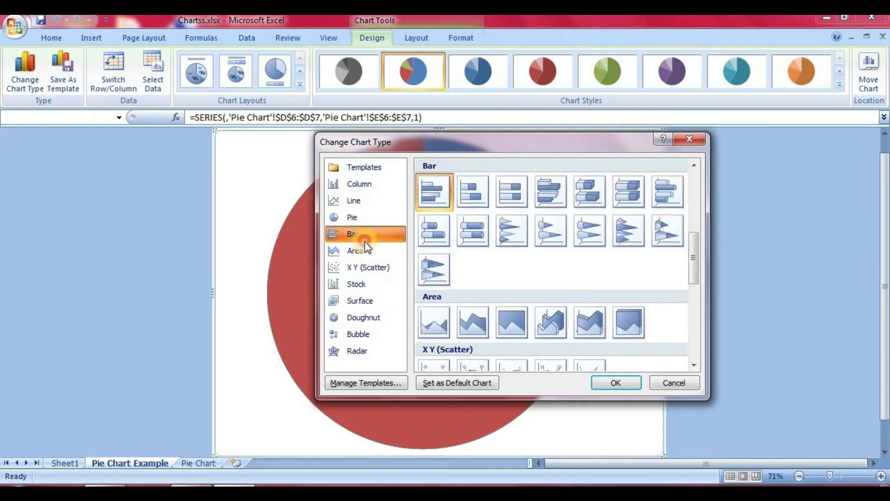
click(607, 390)
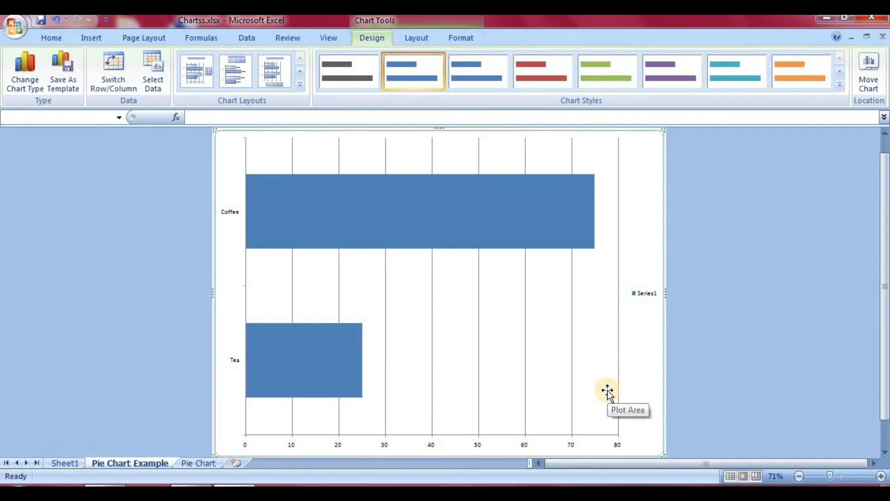
key(ctrl+z)
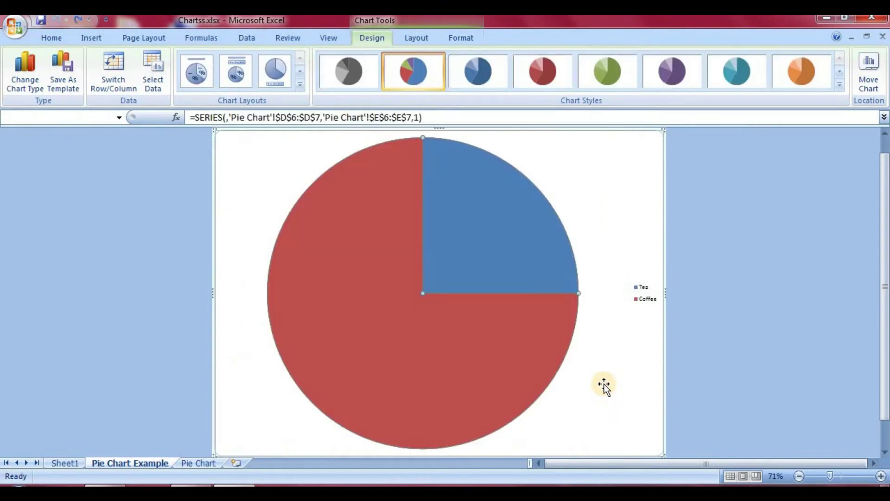
Step: Look at the chart template saving options without saving, and check the labels in D6:D7 on the Pie Chart sheet
click(69, 77)
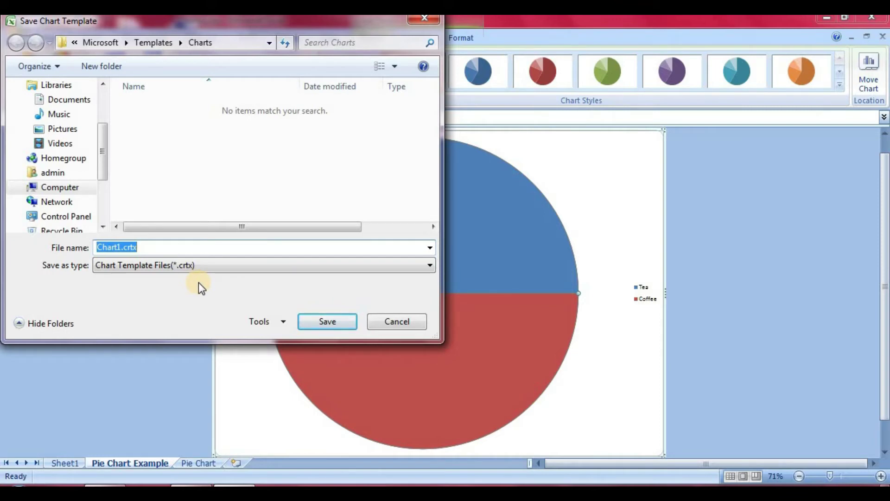
click(397, 322)
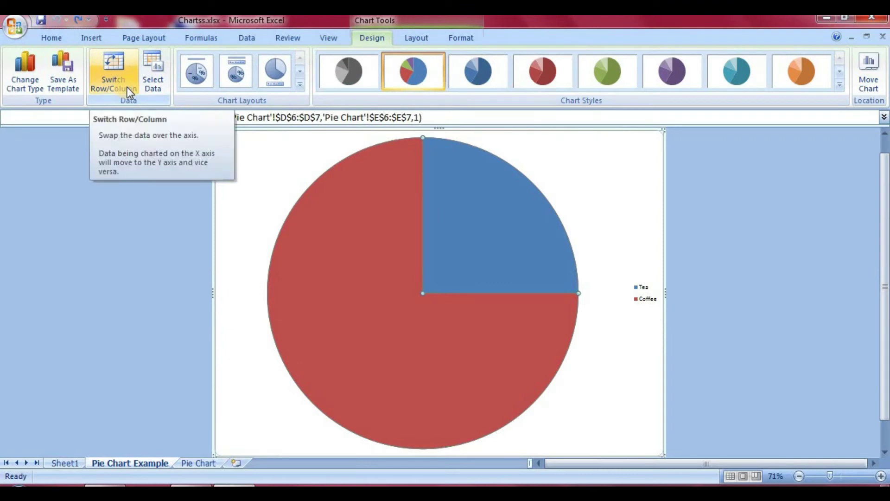
click(212, 463)
click(193, 232)
drag(192, 233, 175, 240)
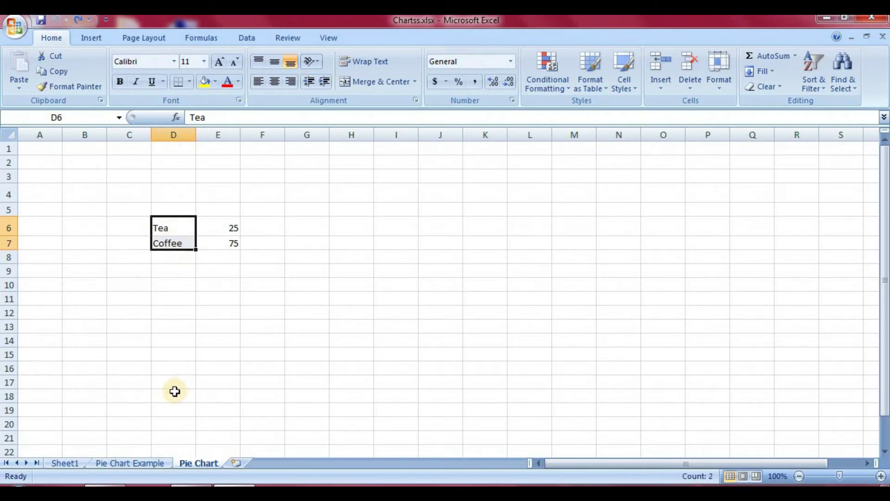
click(156, 463)
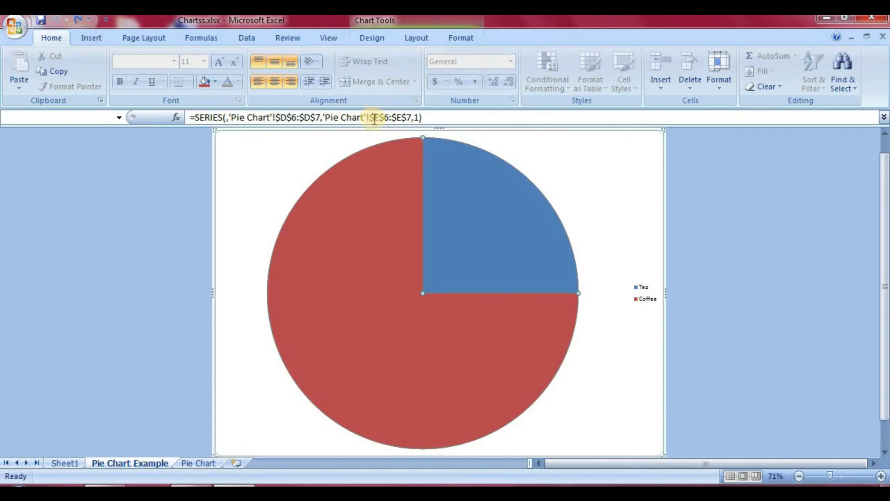
Step: Try swapping the rows and columns of the pie chart's data, and swap them back
click(387, 38)
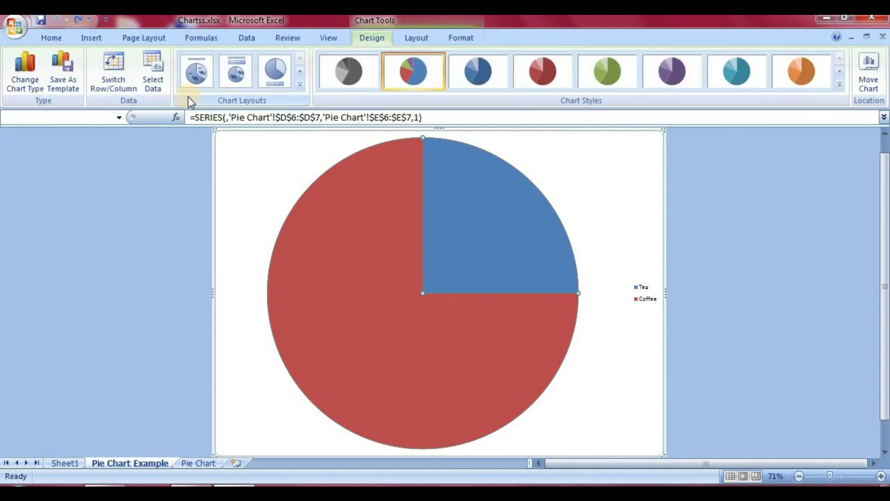
click(124, 83)
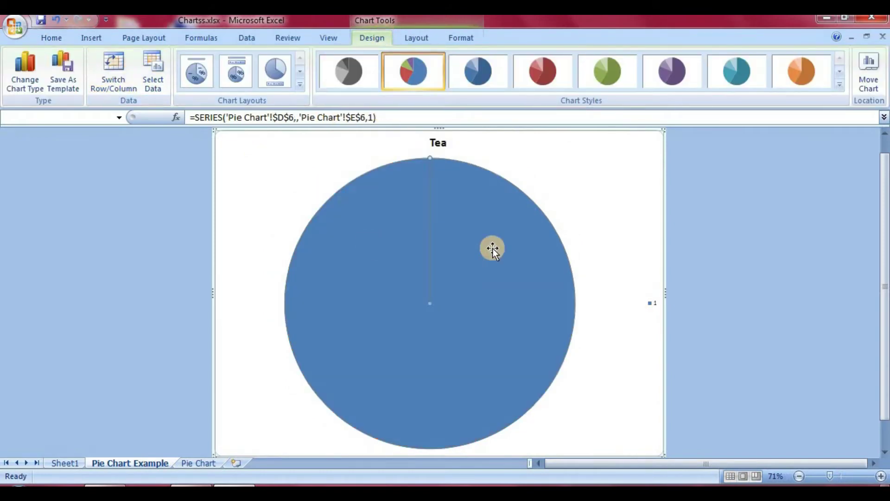
mouse_move(409, 194)
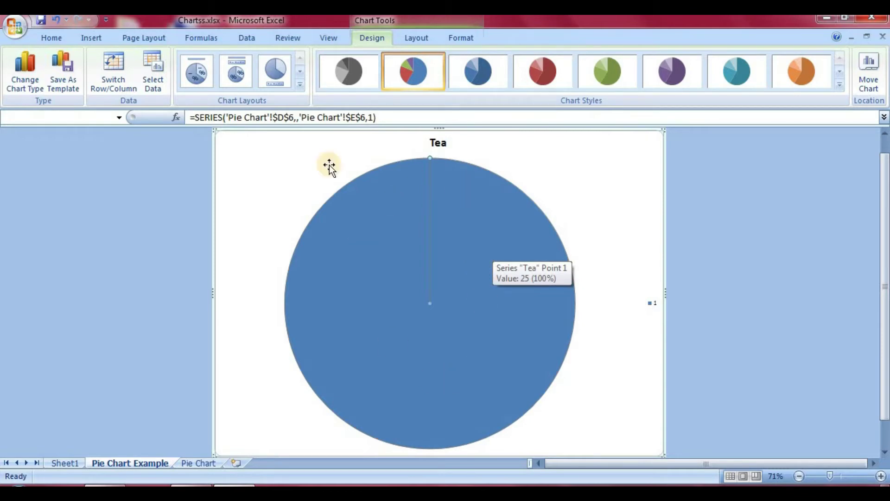
click(113, 77)
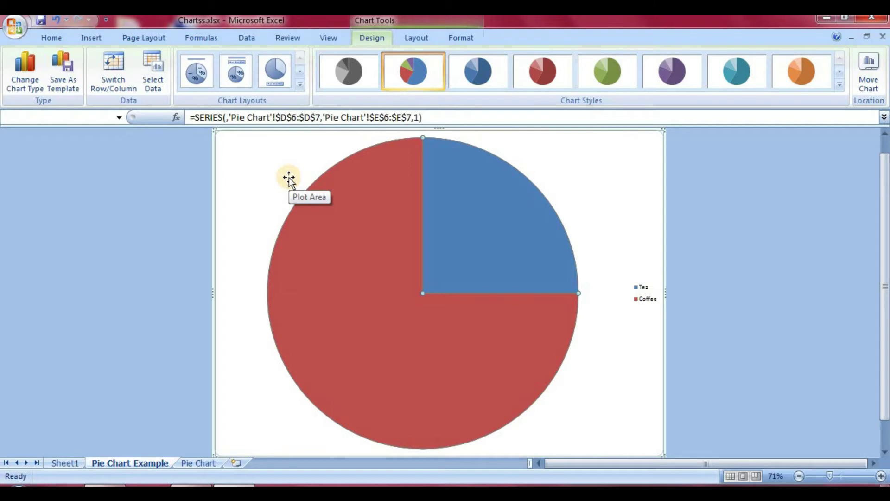
Step: Reselect D6:E7 on the Pie Chart sheet as the chart's data range and confirm the data source
click(163, 72)
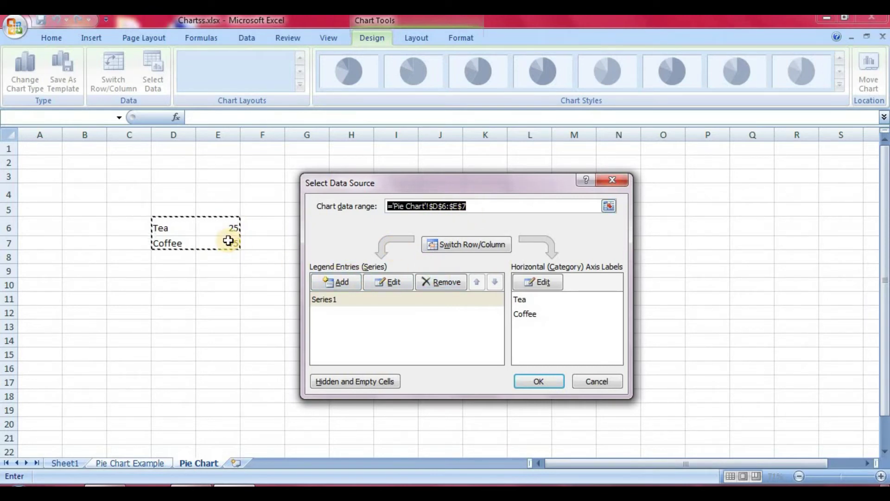
drag(162, 228, 219, 242)
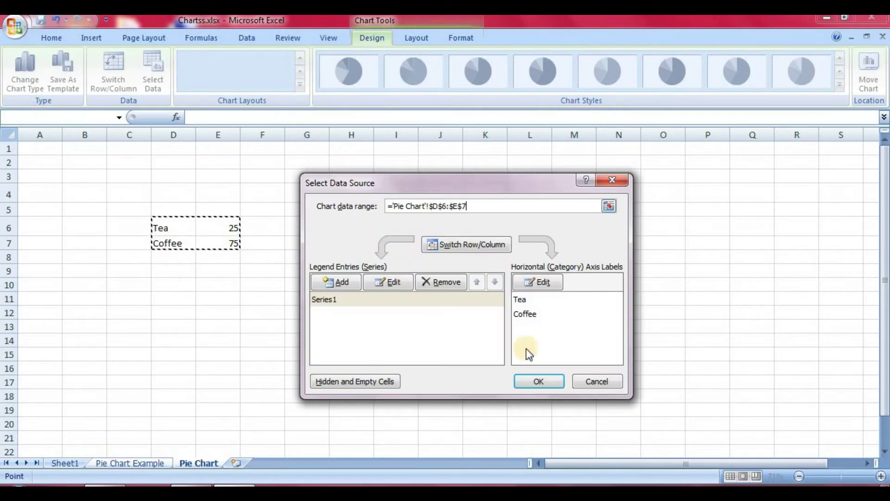
click(539, 382)
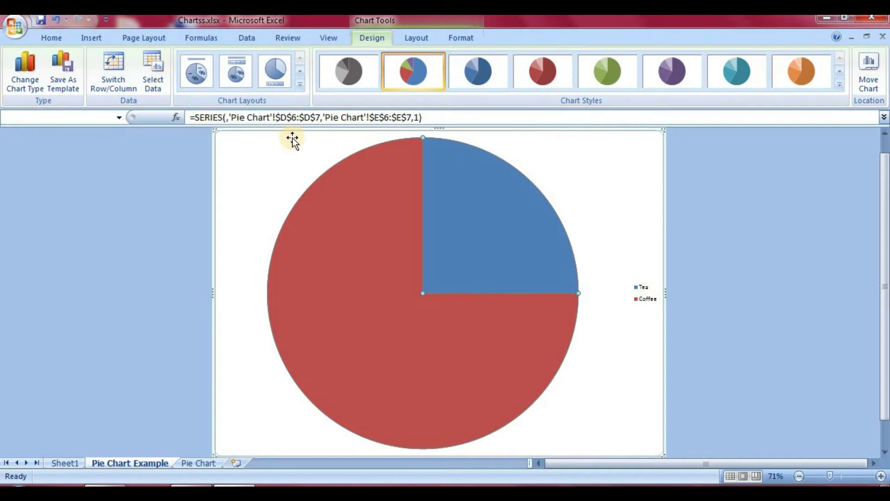
Step: Try the first, second and last chart layouts, and settle on the second one with a title, legend on top and percentage labels
click(301, 86)
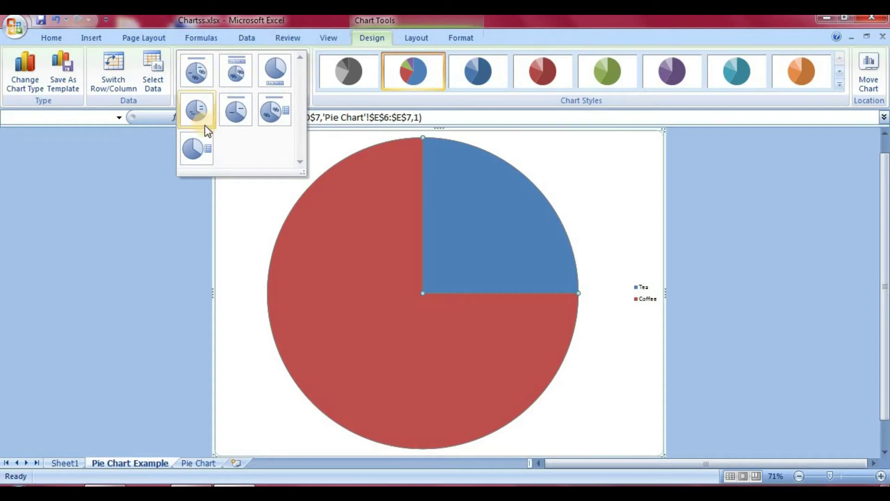
click(199, 78)
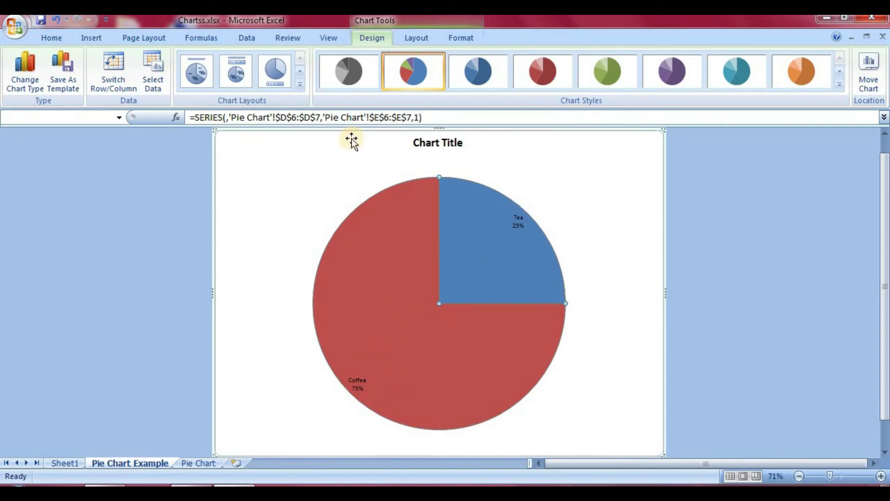
click(236, 74)
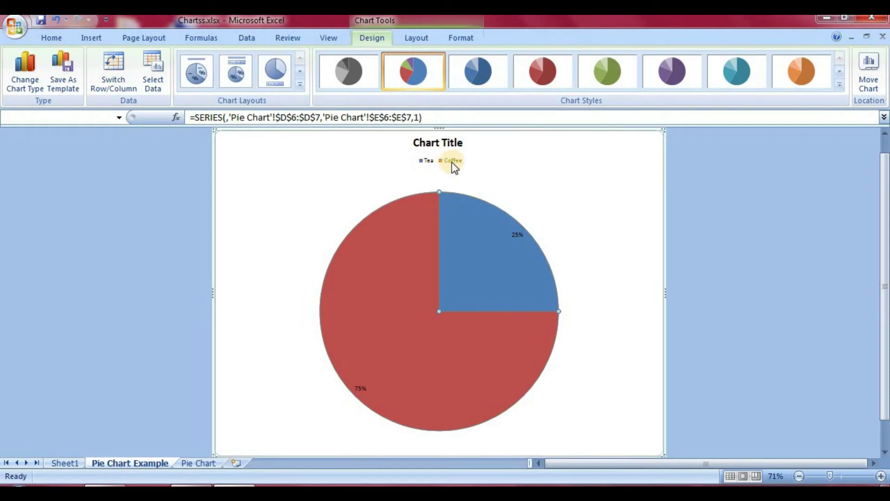
click(301, 85)
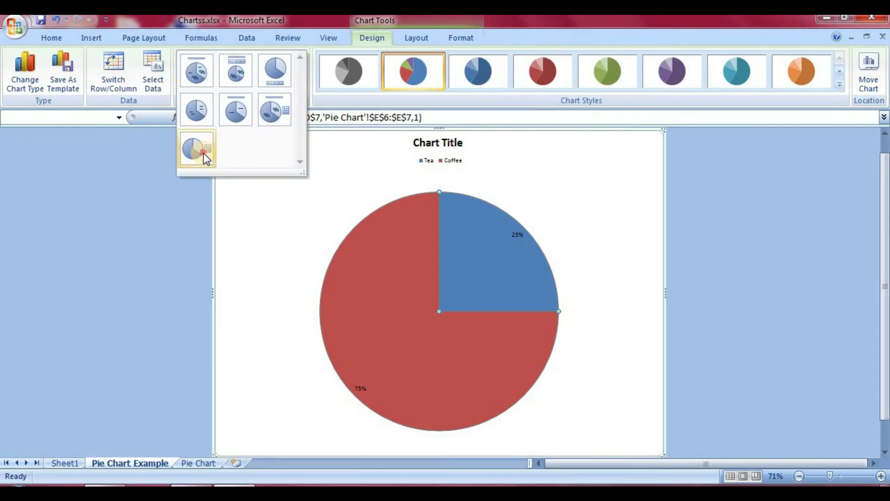
click(203, 152)
click(301, 84)
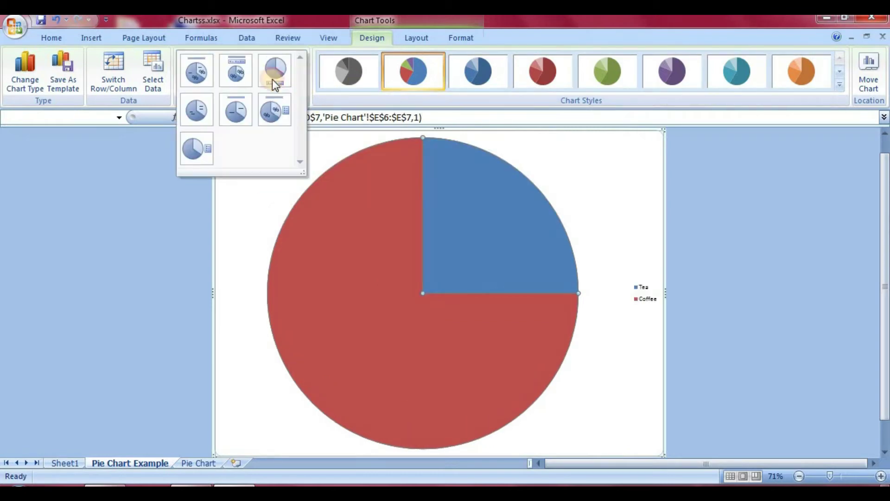
click(246, 71)
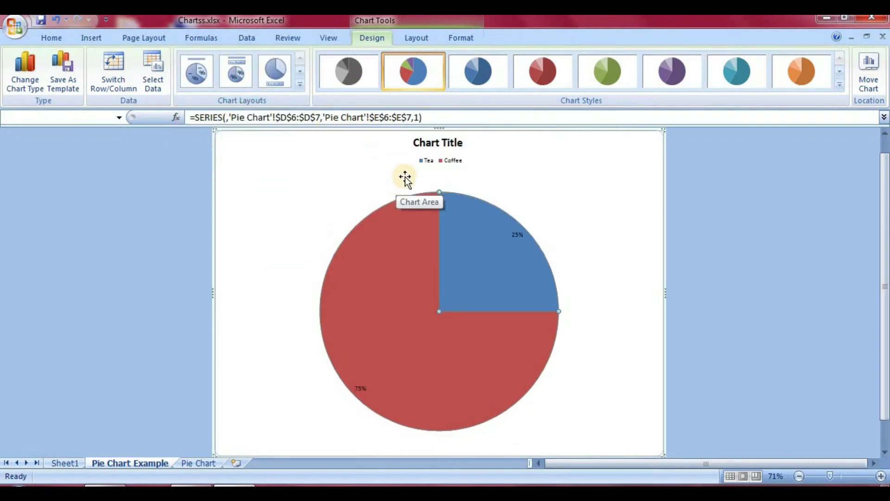
Step: Try the multicolour and purple chart styles from the fourth style row on the pie chart
click(840, 85)
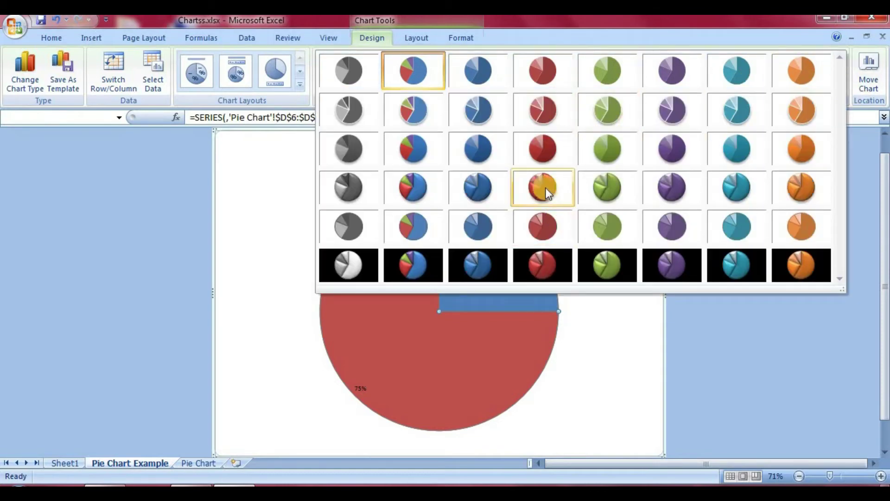
click(424, 172)
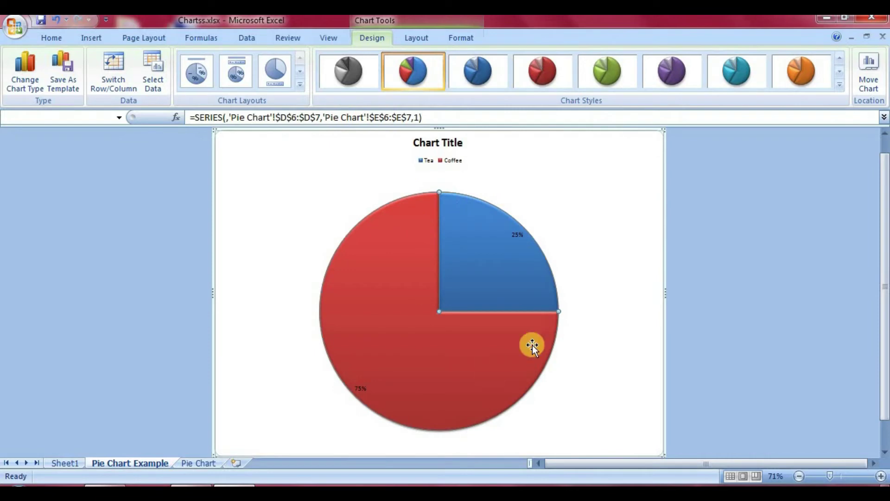
click(678, 86)
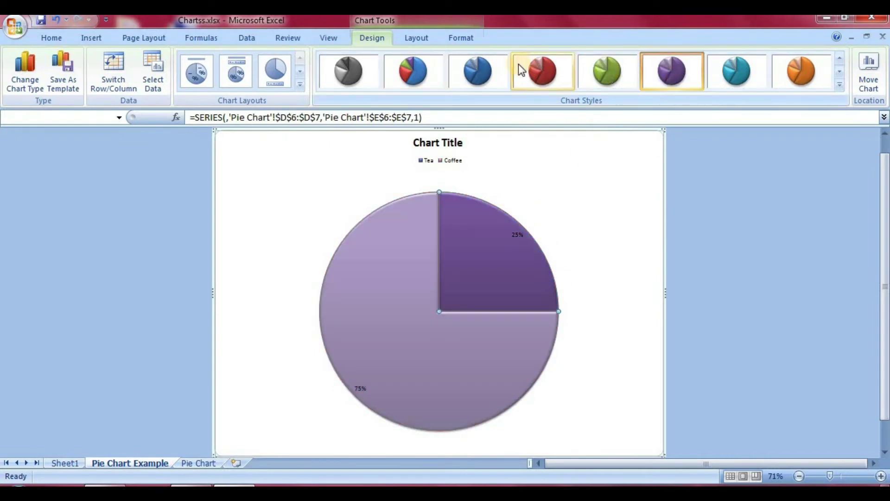
click(422, 58)
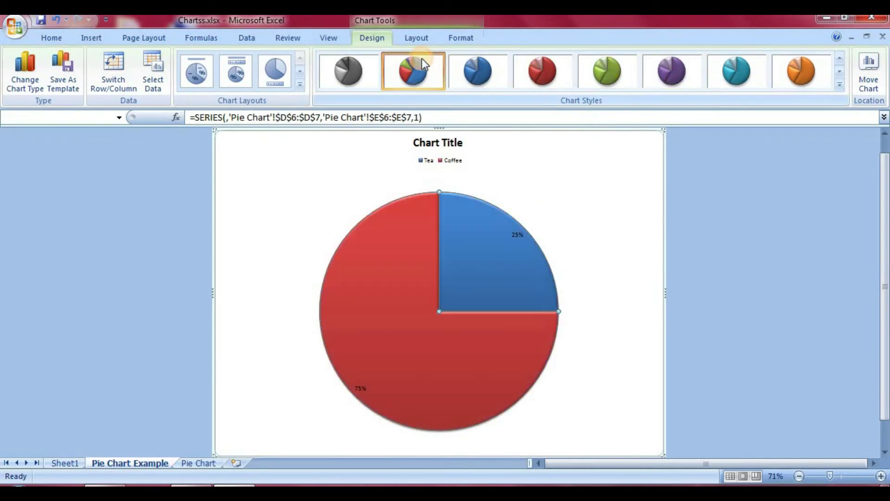
Step: Try the black-background chart styles in teal, purple, blue and red on the pie chart
click(842, 85)
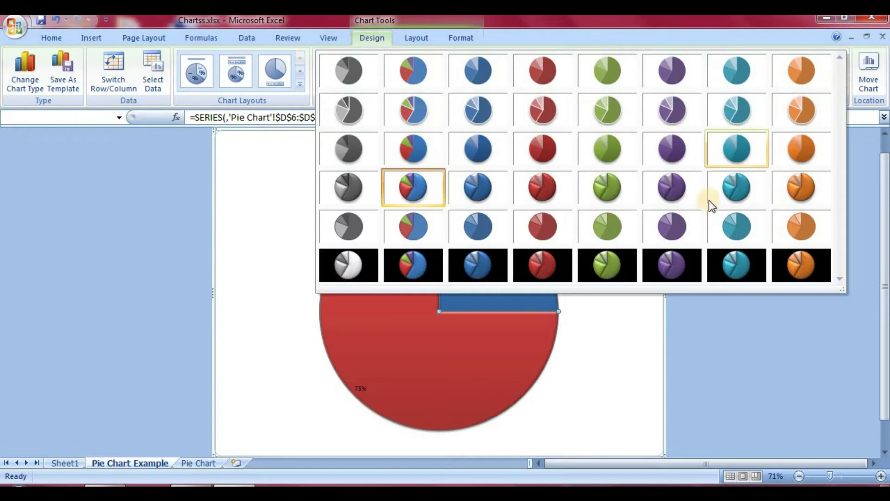
click(753, 254)
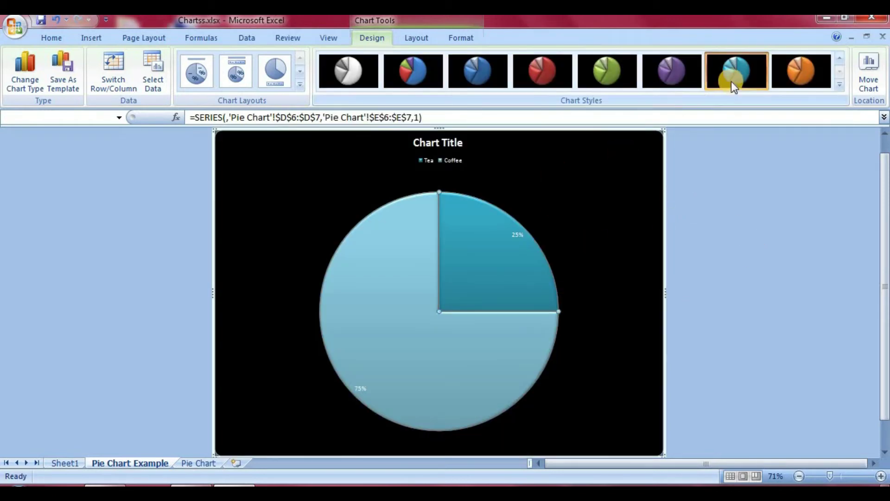
click(663, 69)
click(503, 66)
click(545, 77)
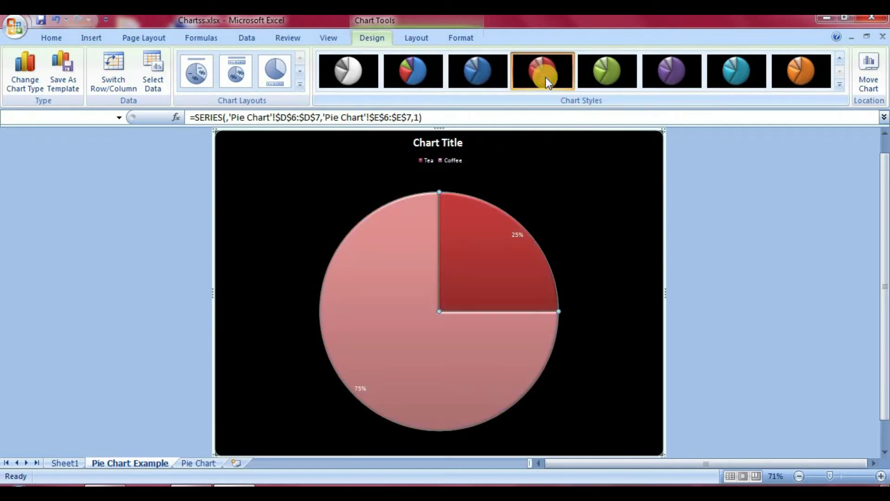
Step: Try the flat grey chart style, and apply the blue style from the second style row to the pie chart
click(840, 85)
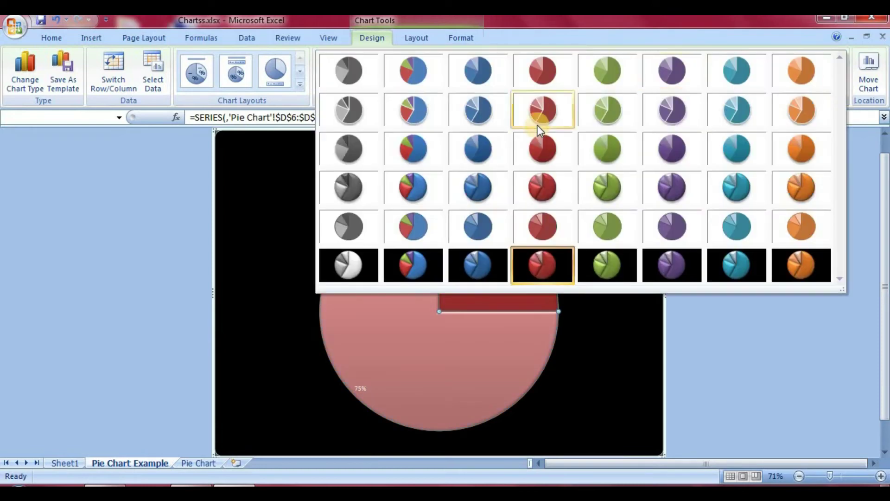
click(366, 72)
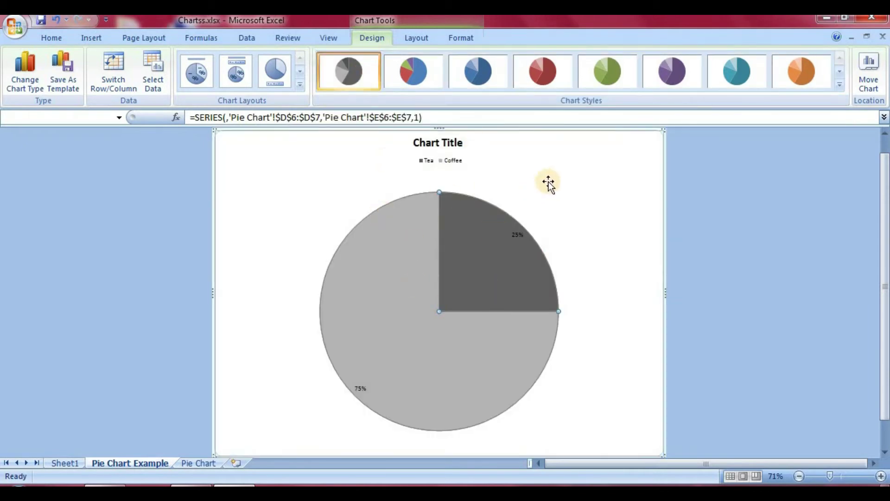
click(839, 86)
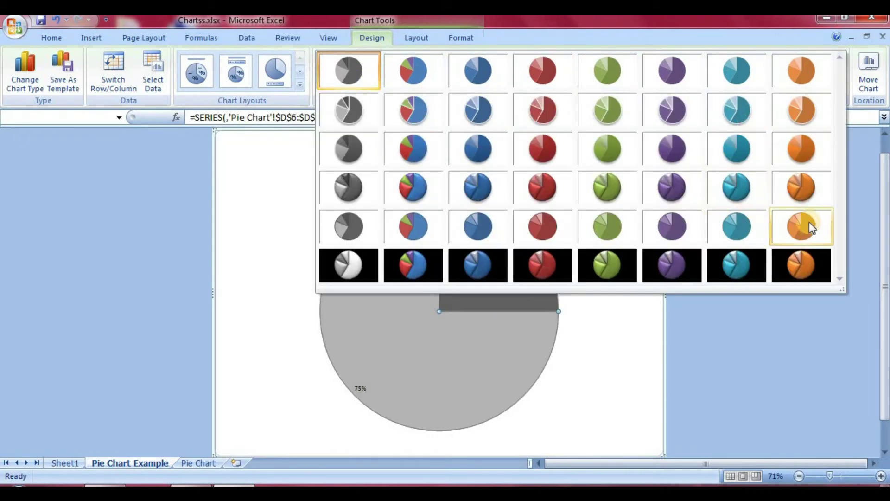
click(478, 110)
mouse_move(514, 249)
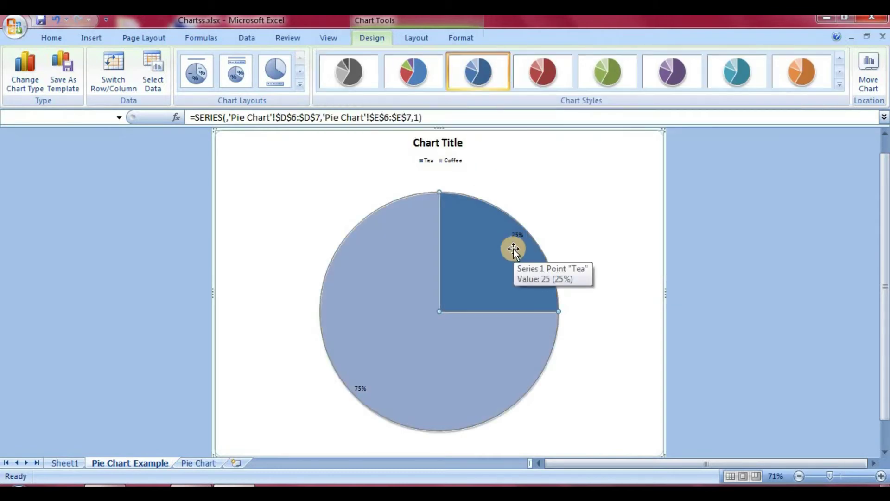
Step: Try the None and Centered Overlay Title options for the chart title, and set it back to Above Chart
click(429, 34)
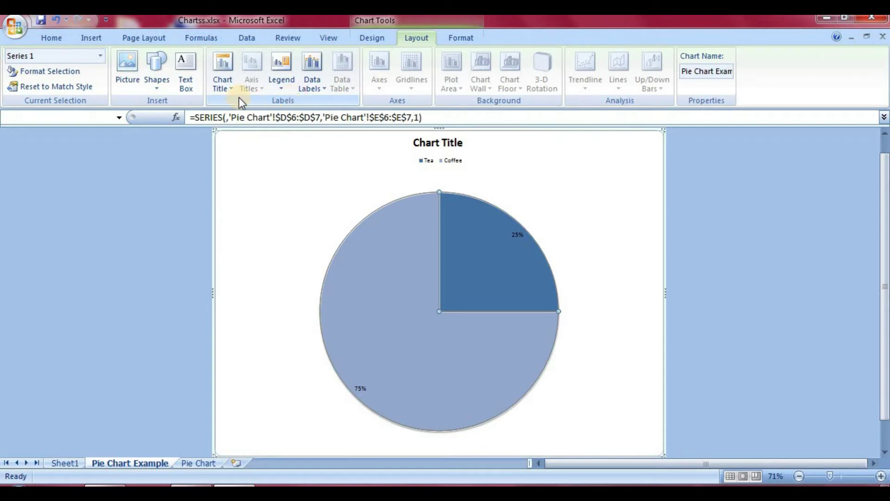
click(224, 81)
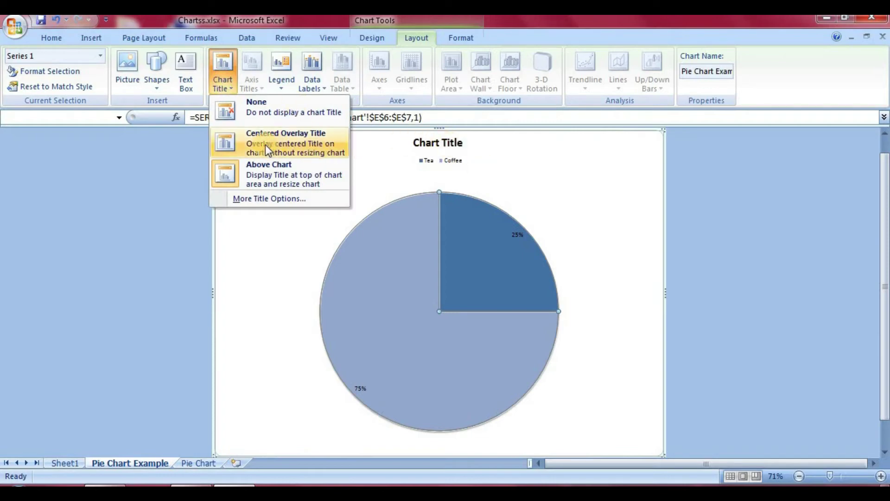
click(263, 118)
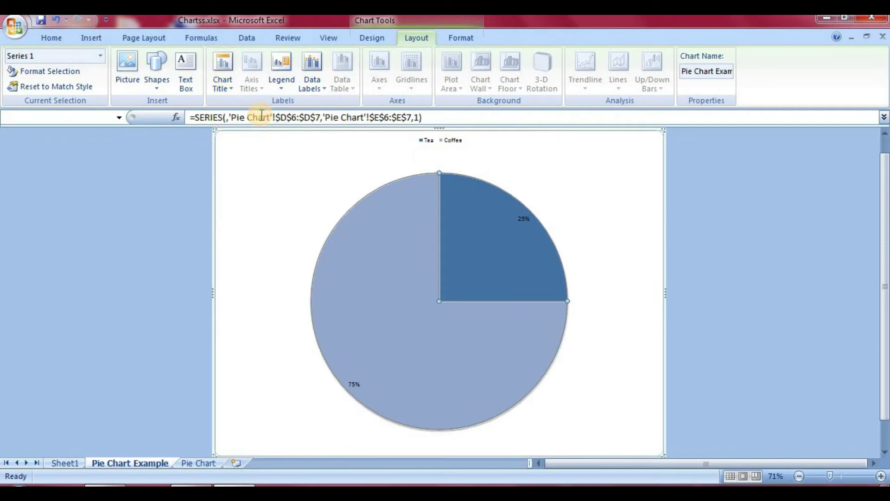
click(224, 85)
click(249, 137)
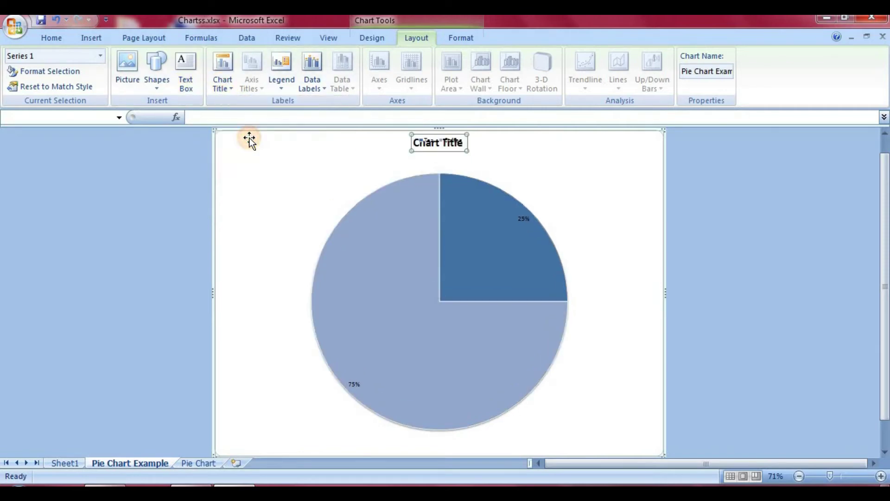
click(230, 85)
click(255, 171)
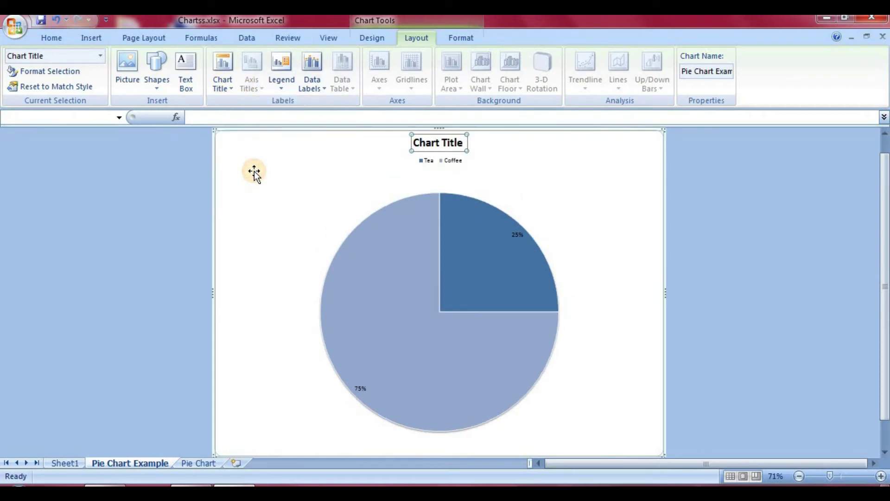
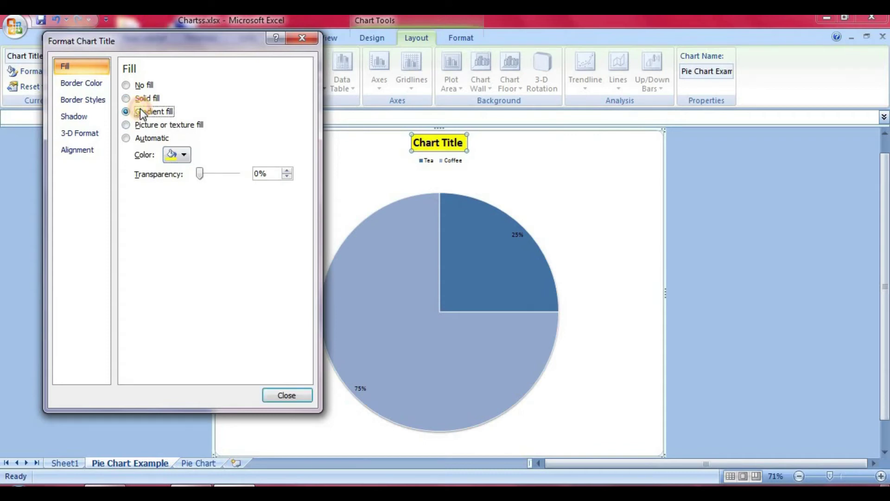
Step: Give the chart title a gradient fill, trying the black-blue-purple preset and settling on the first preset in the top row
click(146, 125)
click(141, 110)
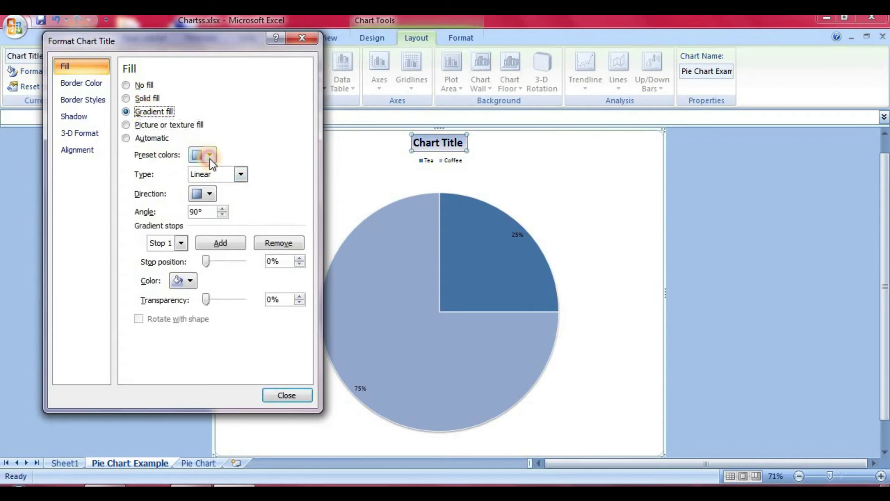
click(210, 155)
click(263, 188)
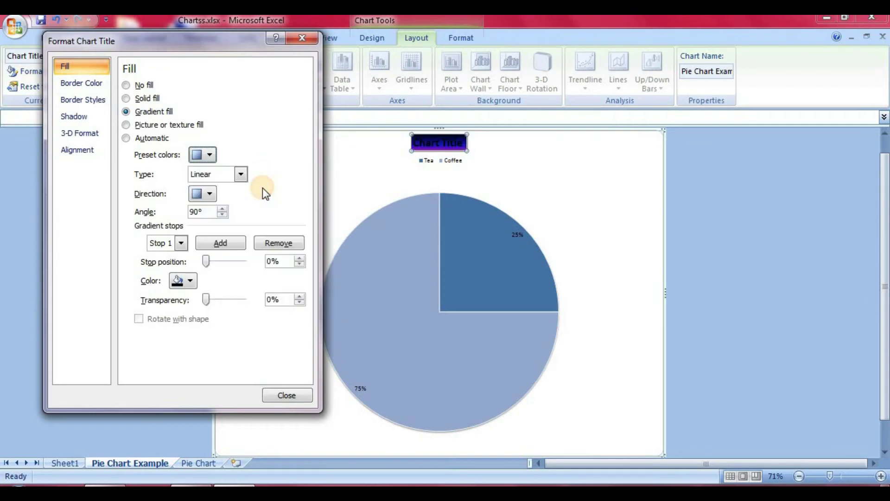
click(209, 156)
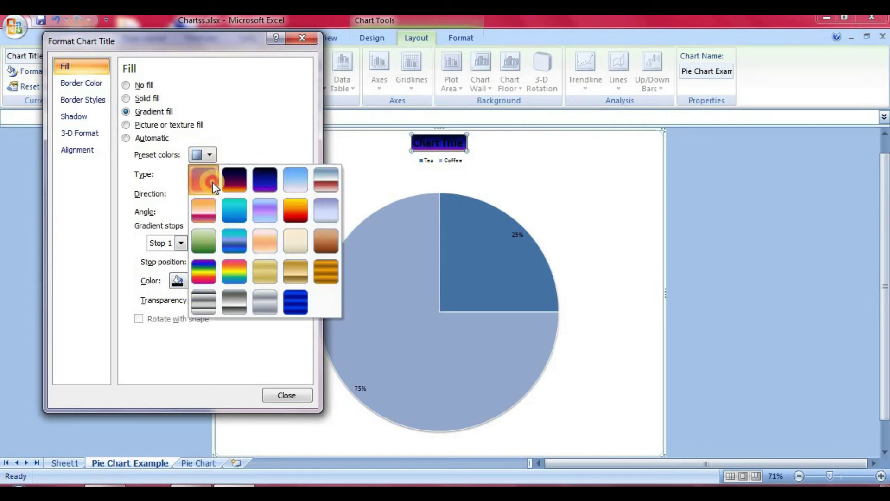
click(213, 182)
Step: Apply a shadow to the chart title with 0% transparency, 100% size, 4 pt blur, 90° angle and 4 pt distance
click(76, 86)
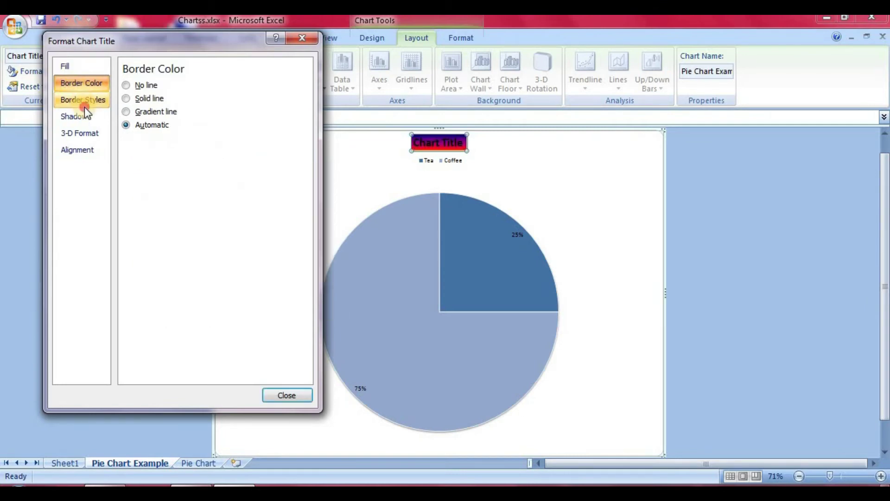
click(85, 107)
click(89, 132)
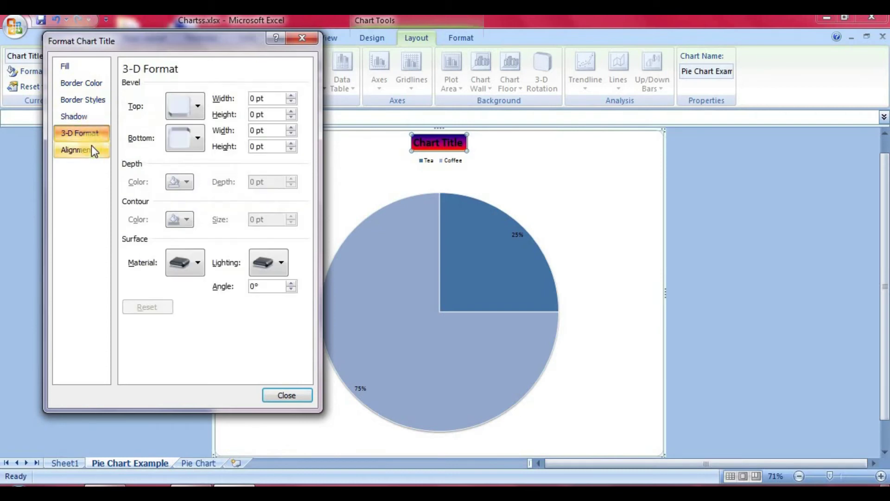
click(91, 147)
click(90, 133)
click(88, 118)
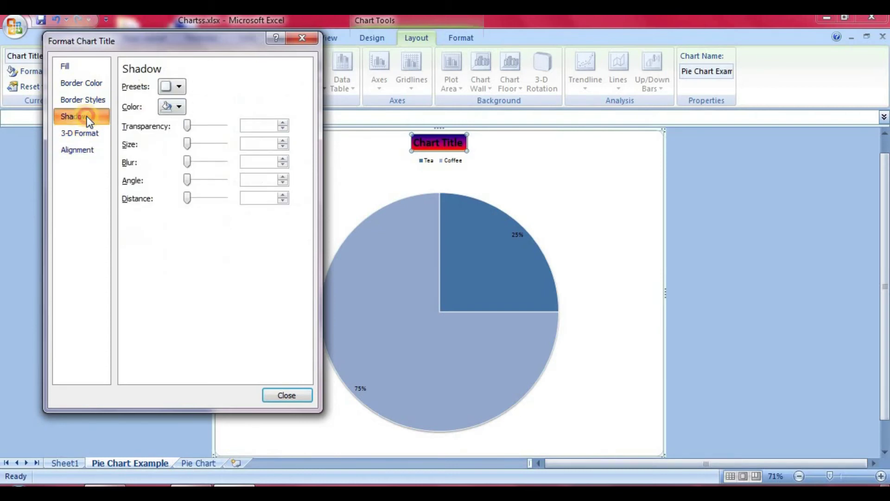
mouse_move(187, 126)
mouse_down()
mouse_move(199, 126)
mouse_move(185, 124)
mouse_up()
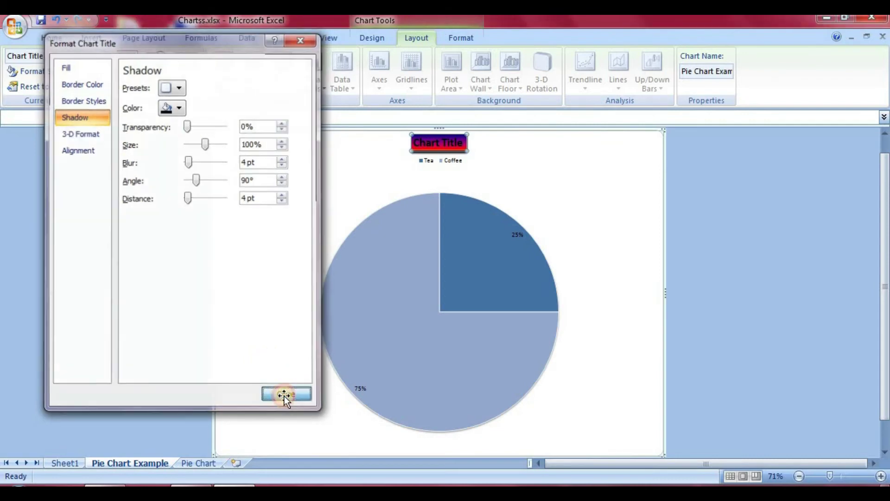
click(284, 396)
Step: Replace the chart title text with "What do you prefer?"
drag(465, 144, 414, 144)
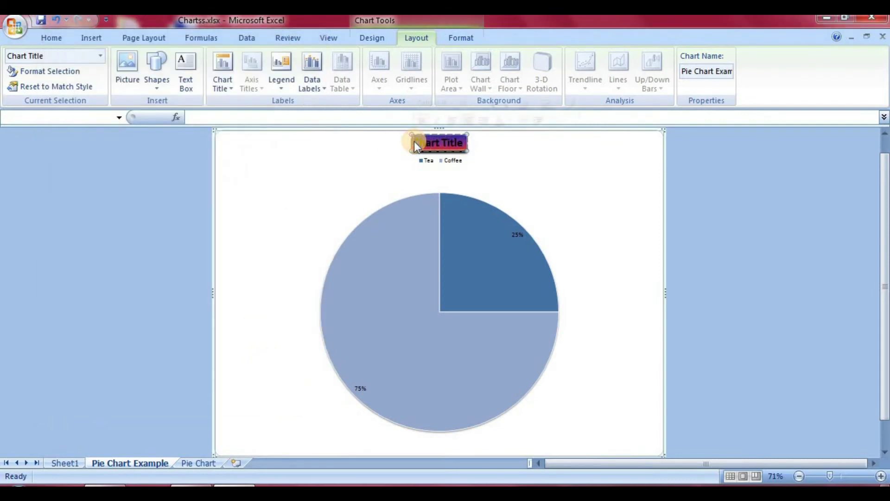
key(Delete)
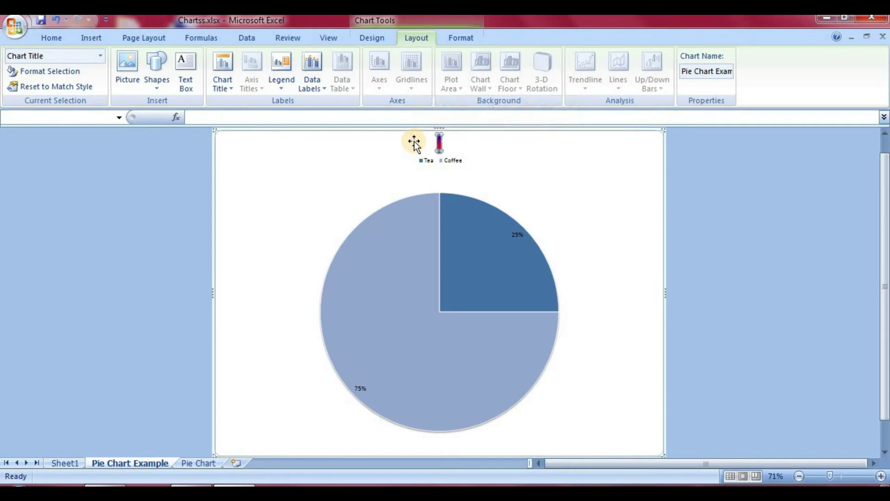
text(What)
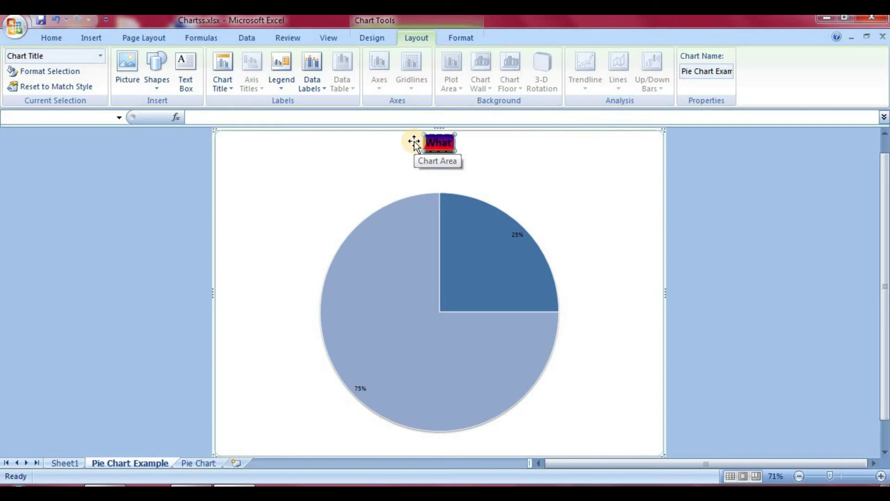
text( do y)
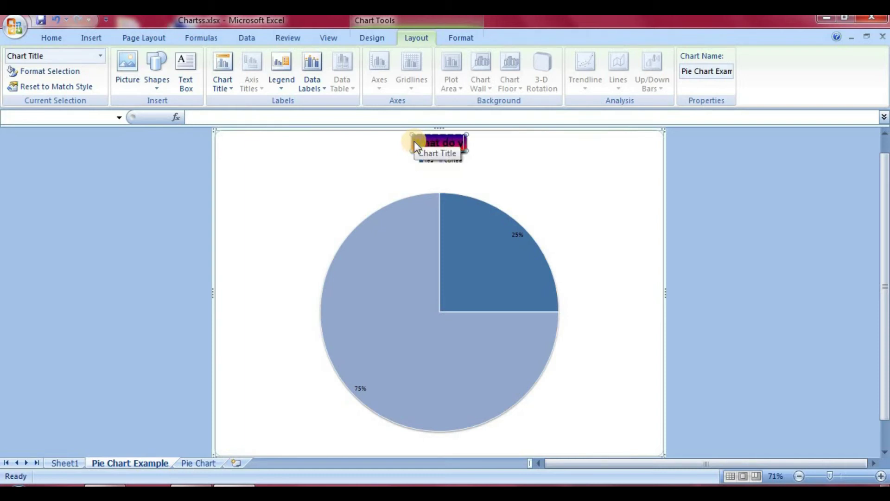
text(ou pre)
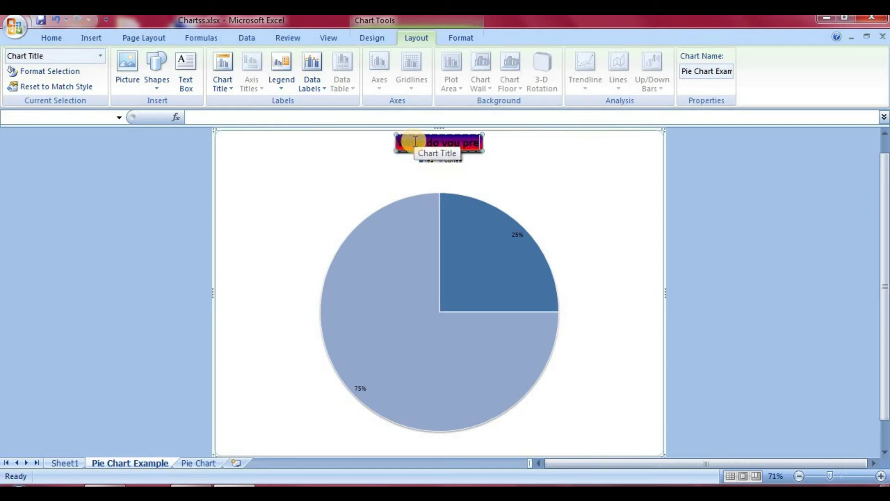
text(fer?)
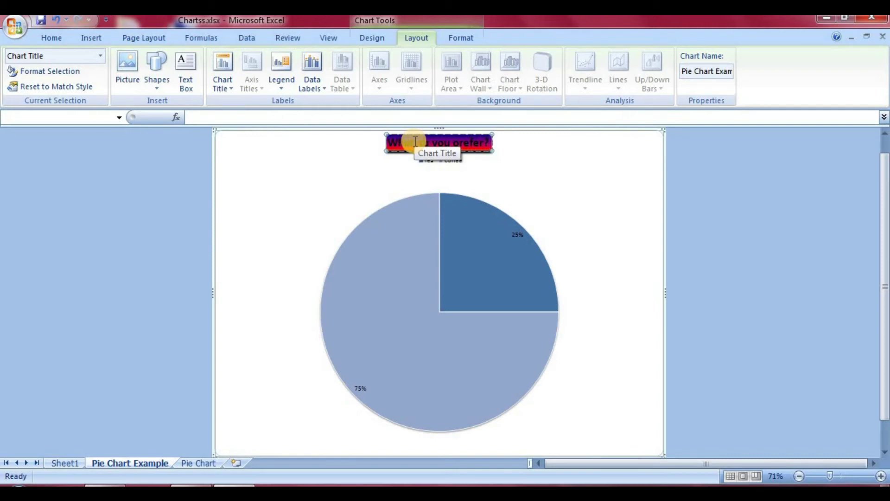
Step: Review the list of selectable chart elements, choose Chart Title, and reselect the title on the chart
click(62, 57)
click(61, 56)
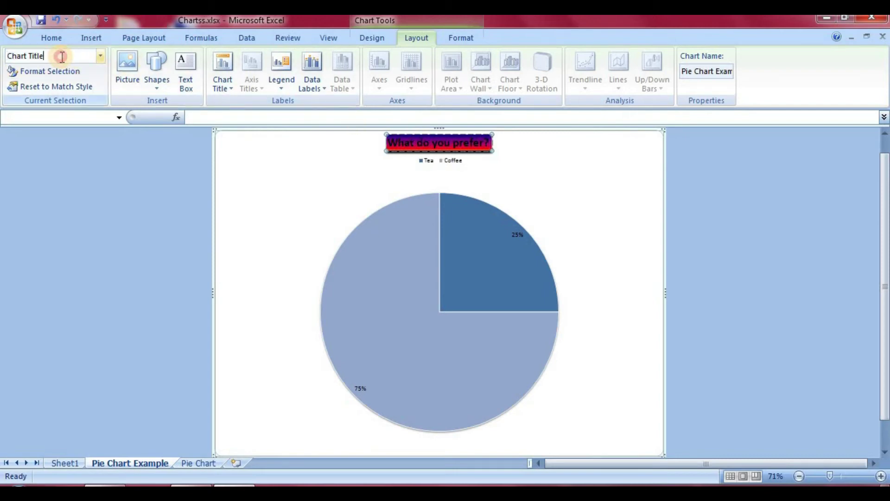
click(62, 56)
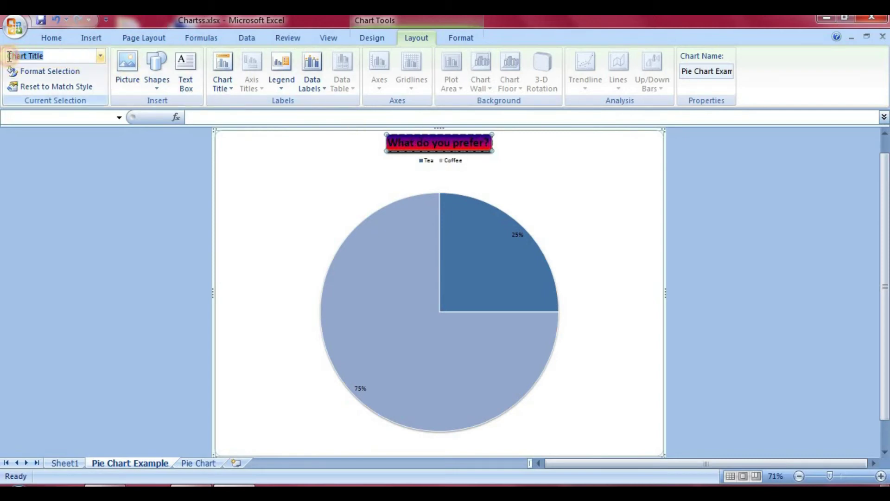
click(100, 56)
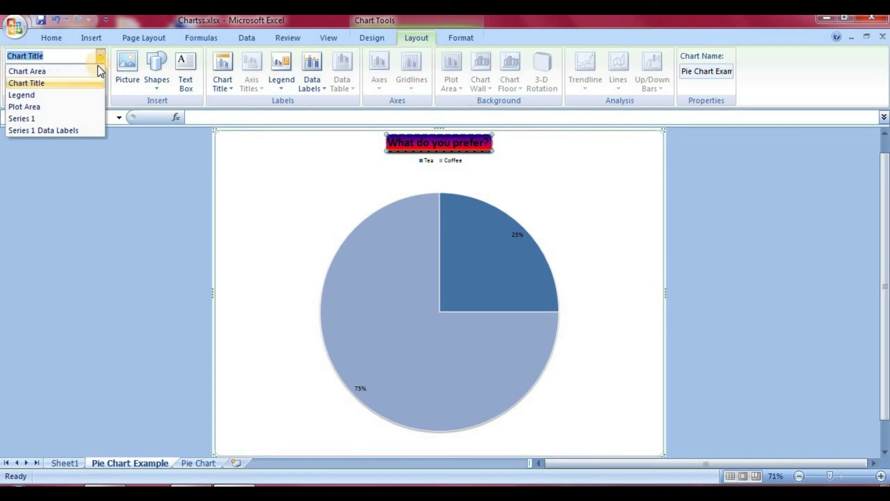
click(63, 82)
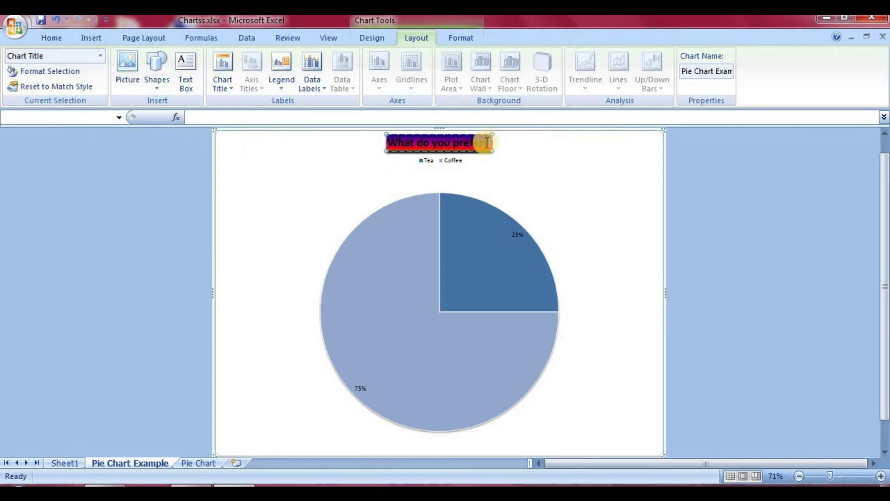
click(680, 221)
click(451, 147)
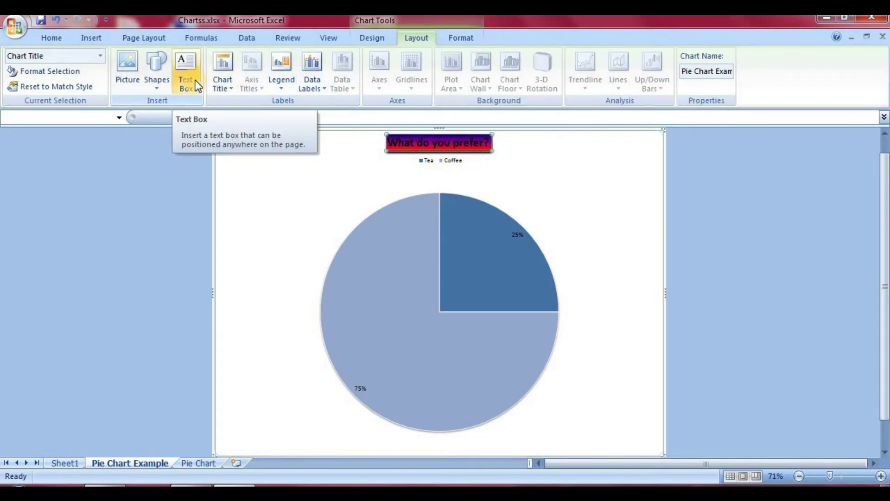
Step: Select the pie series, the legend and the chart area in turn to check which element is current
click(357, 286)
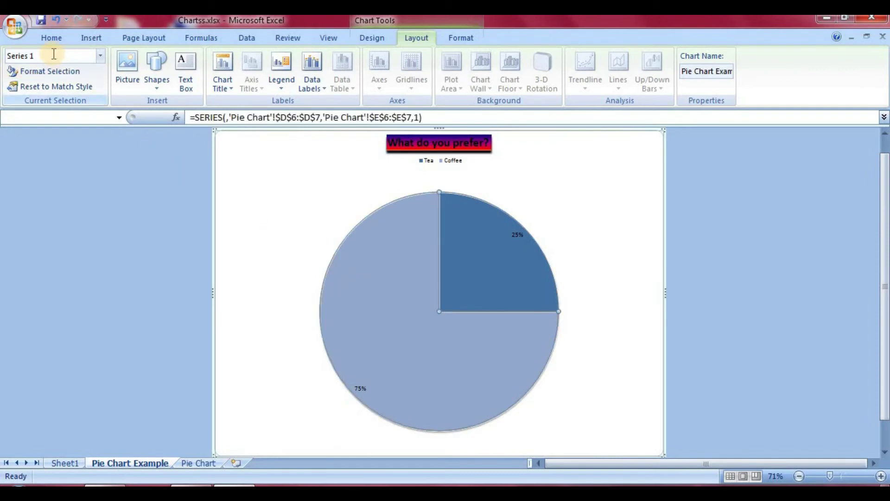
click(474, 213)
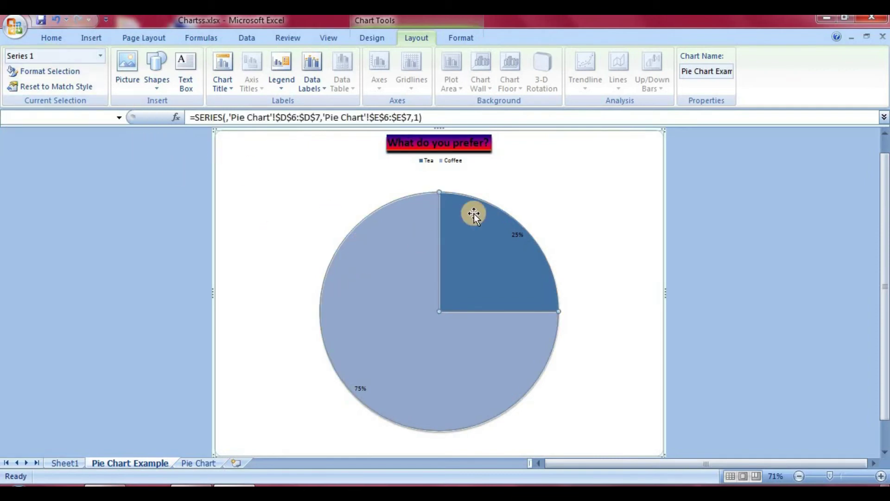
click(459, 161)
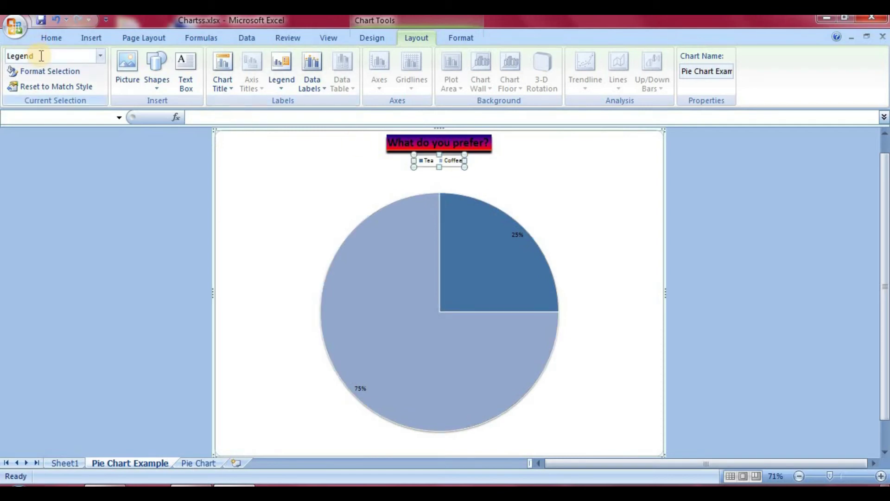
click(85, 87)
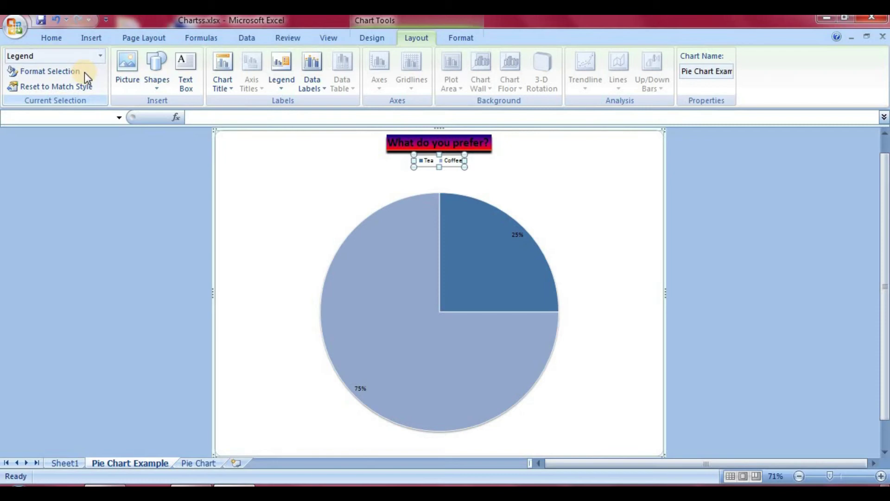
click(325, 169)
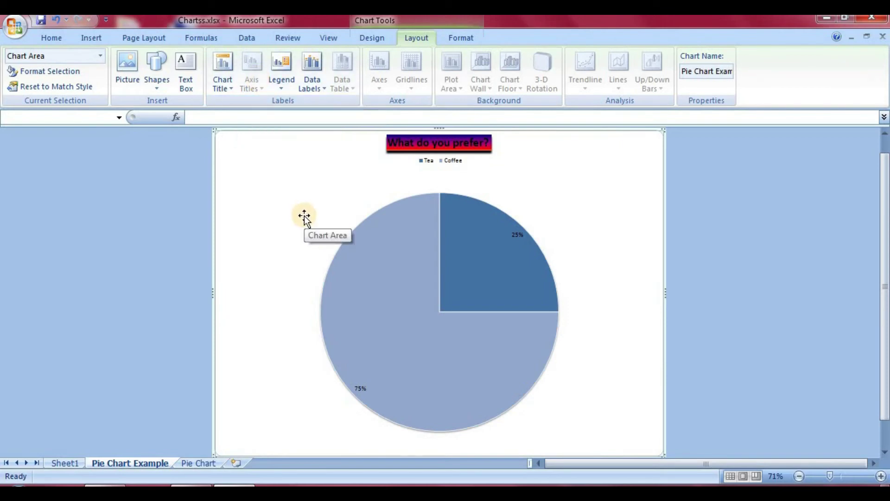
Step: Try the Show Legend at Left and Show Legend at Bottom positions for the pie chart's legend
click(282, 67)
click(530, 190)
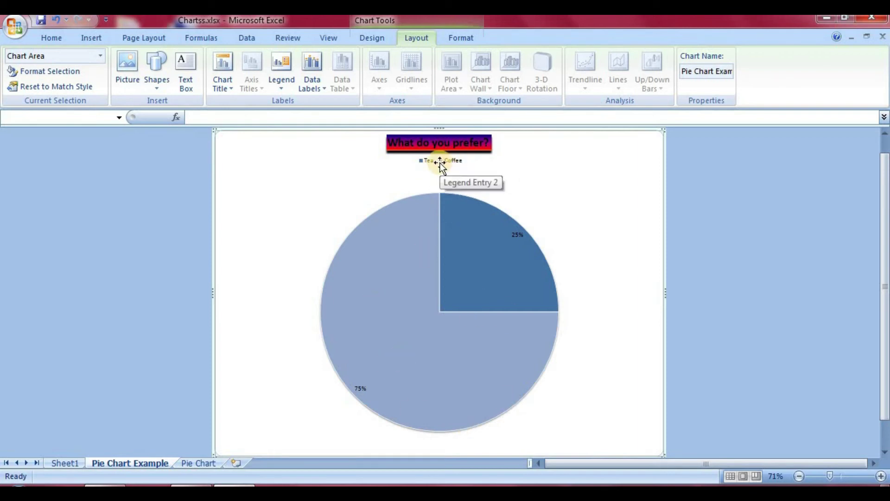
click(285, 85)
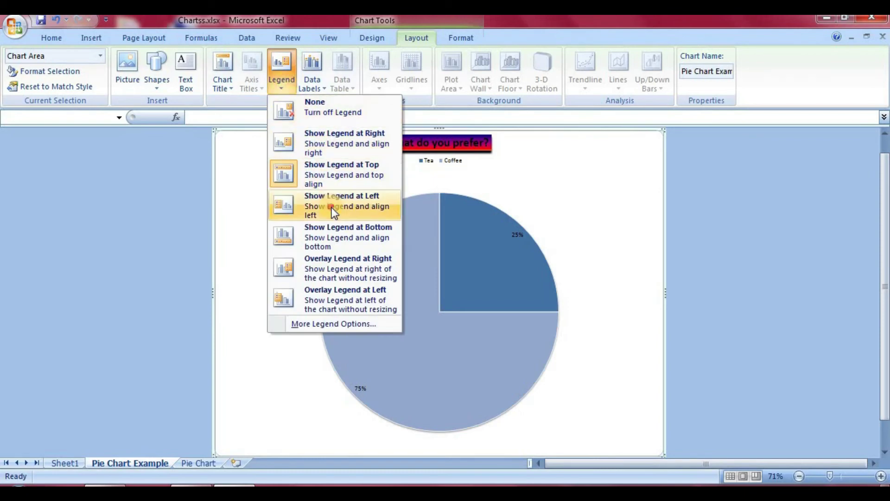
click(332, 208)
click(281, 82)
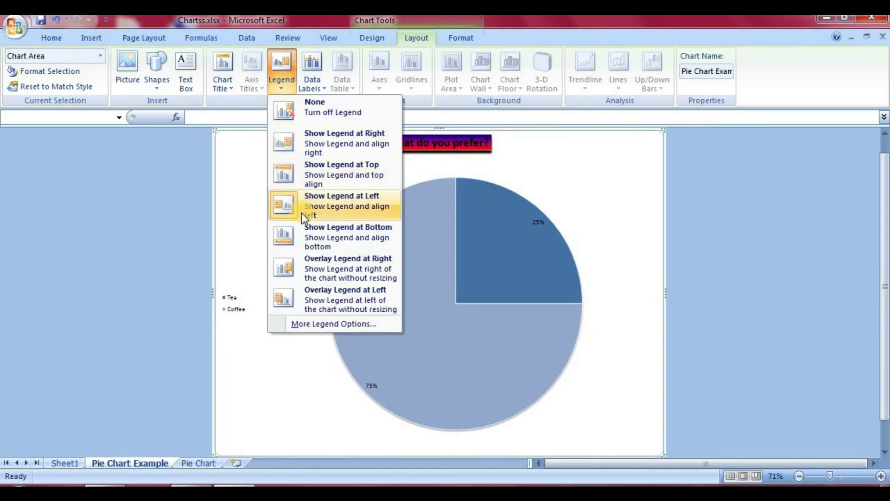
click(302, 237)
Step: Try the Overlay Legend at Right option, and set the legend to Show Legend at Right
click(286, 85)
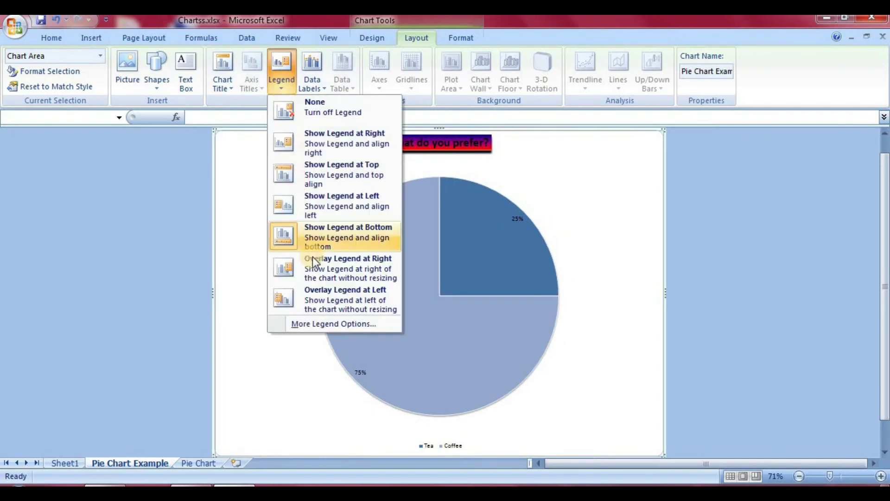
click(318, 281)
click(280, 80)
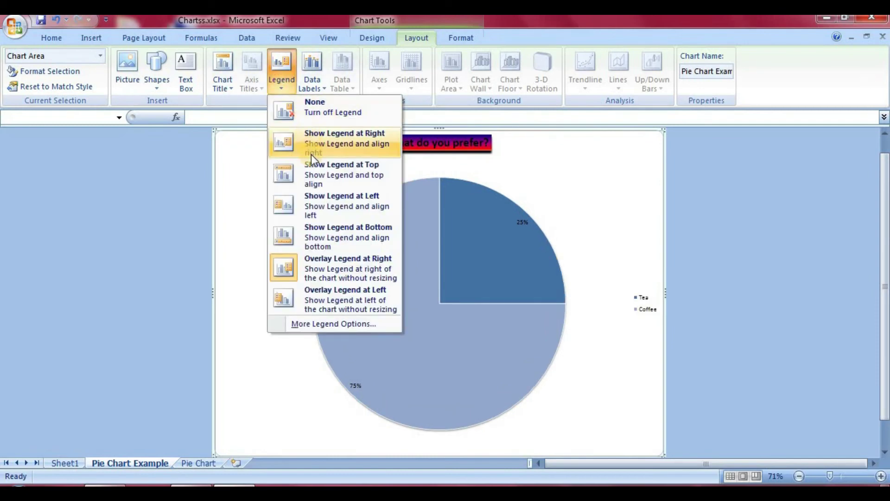
click(310, 145)
Step: Try a solid yellow fill on the legend, and apply the linear blue-to-red gradient fill at 90°
click(290, 87)
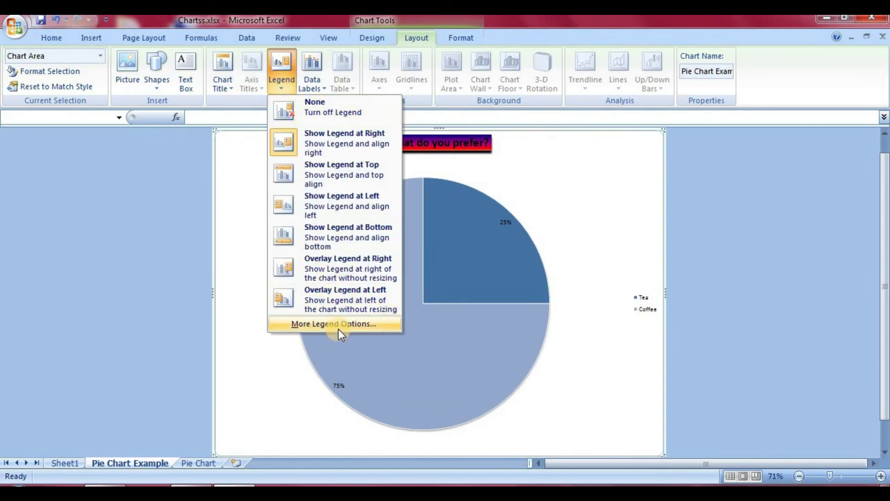
click(337, 323)
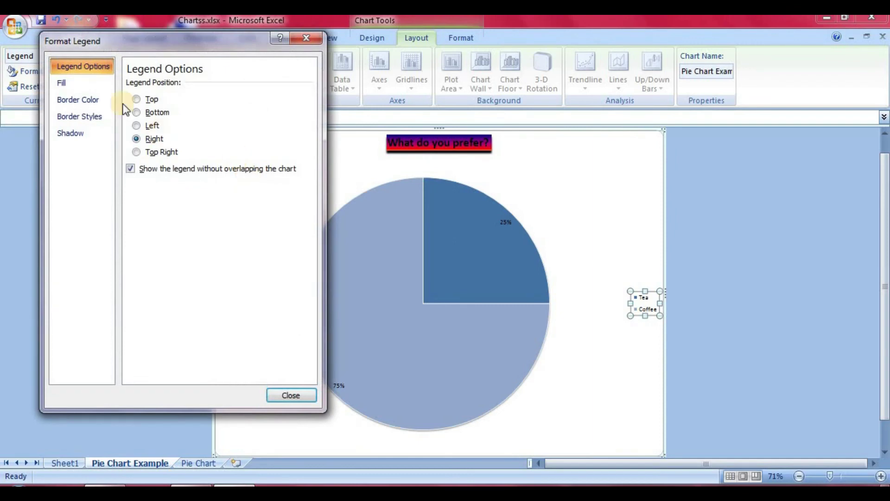
click(70, 81)
click(157, 108)
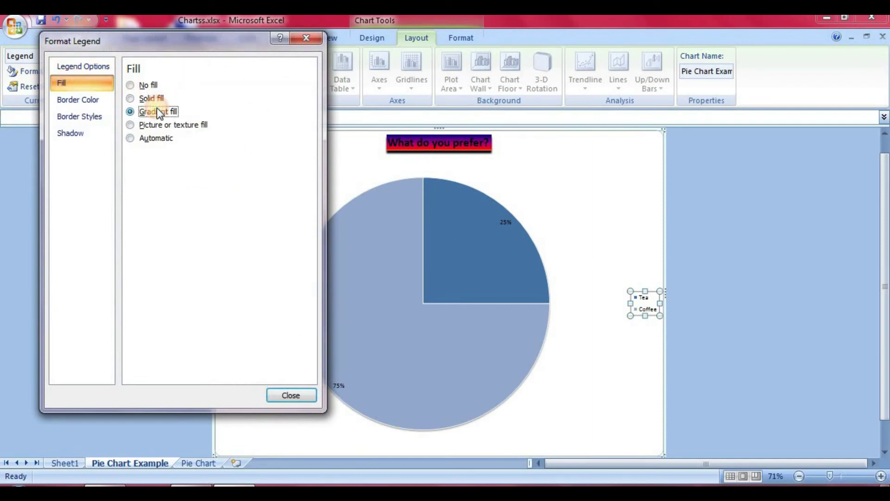
click(155, 101)
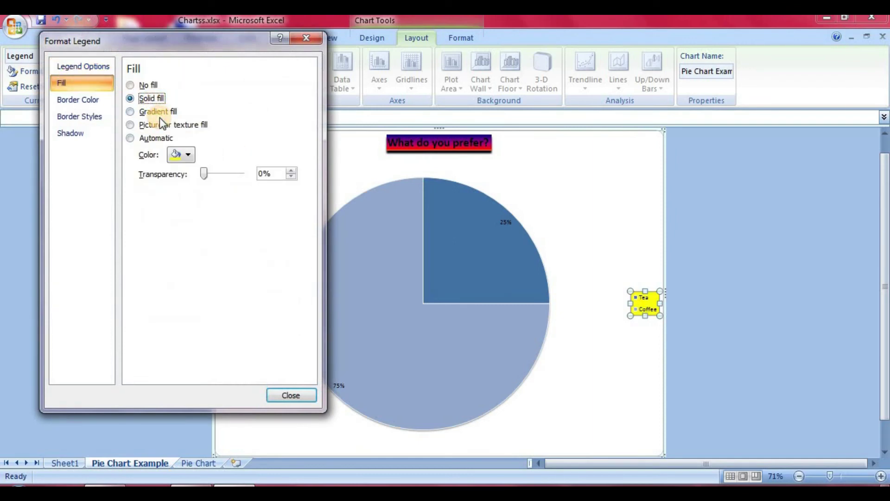
click(157, 111)
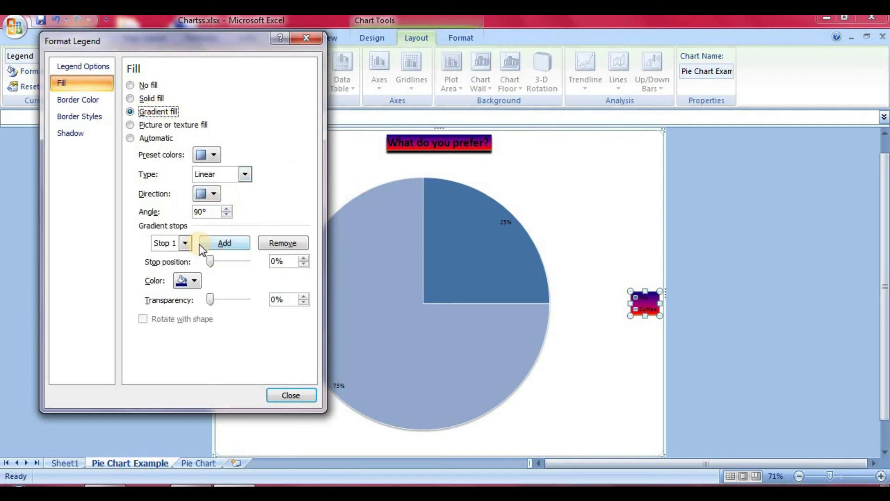
click(290, 395)
Step: Try the Inside End, Outside End and Best Fit positions for the pie chart's data labels
mouse_move(439, 216)
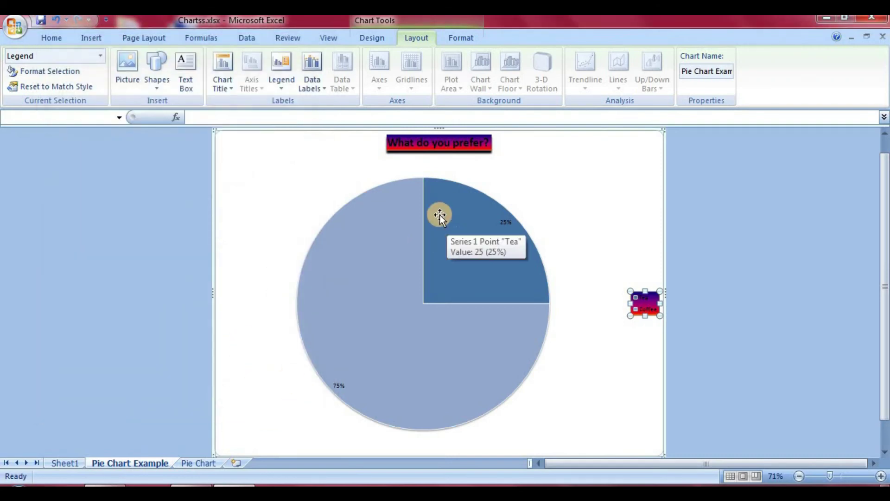
click(300, 160)
click(311, 63)
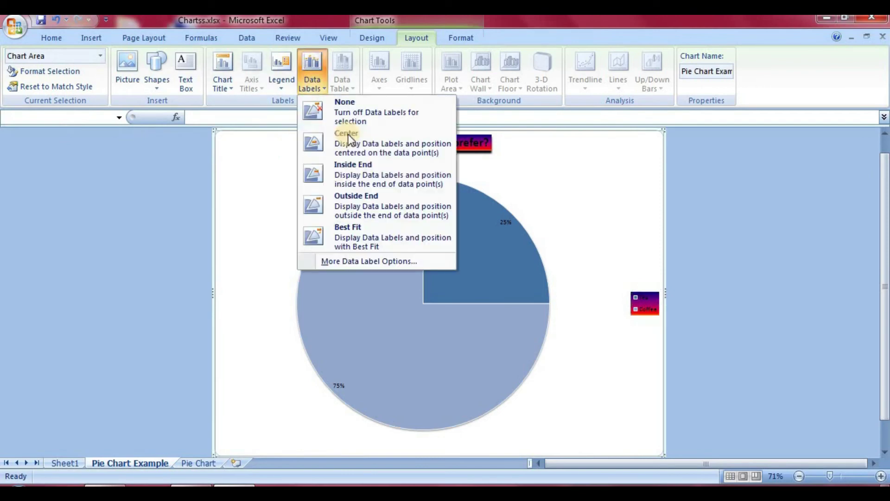
click(511, 333)
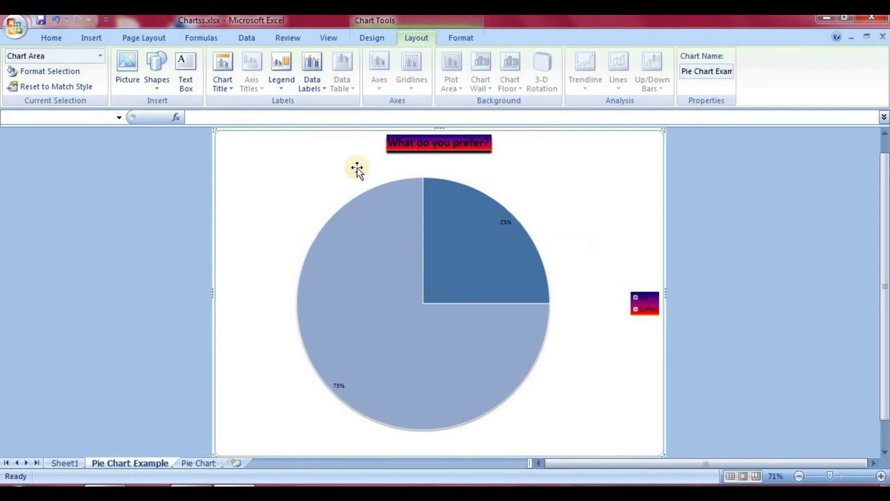
click(313, 81)
click(358, 172)
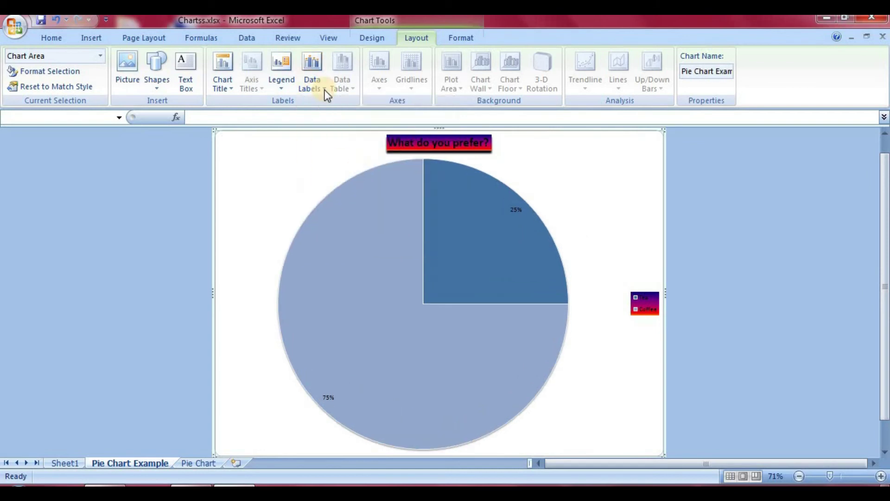
click(312, 77)
click(356, 199)
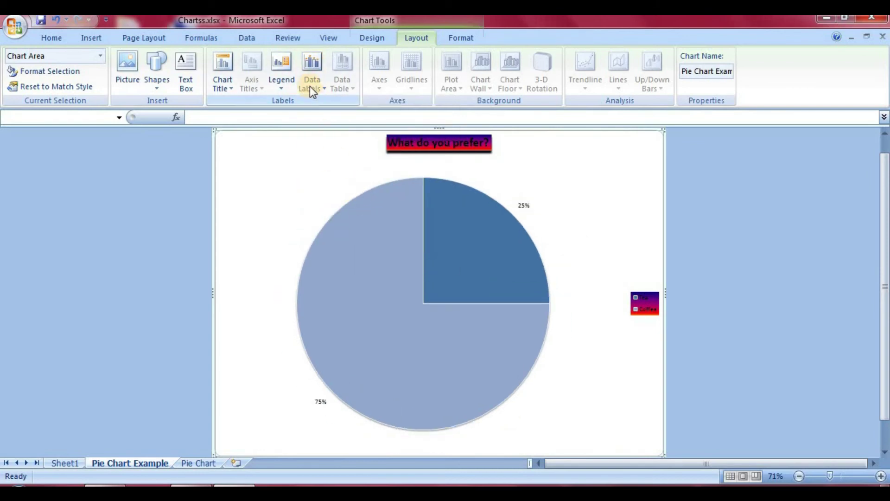
click(313, 77)
click(345, 234)
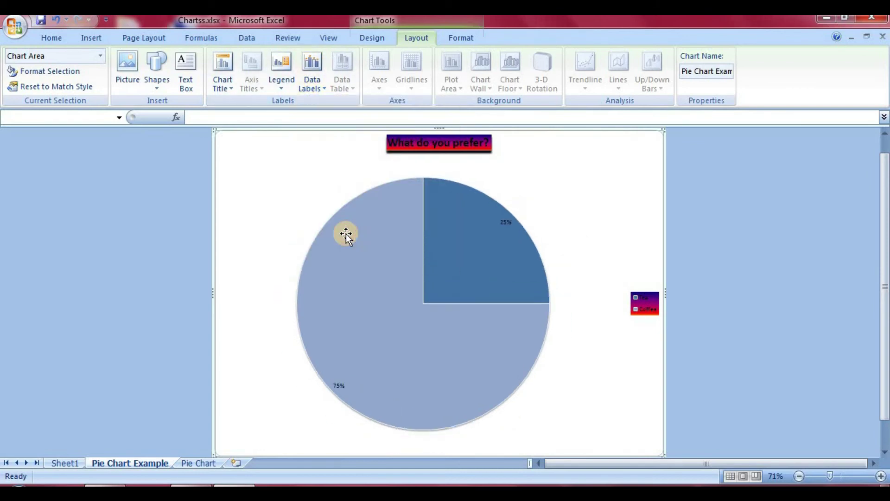
Step: Try the Center position for the data labels, and set them to Outside End
click(306, 77)
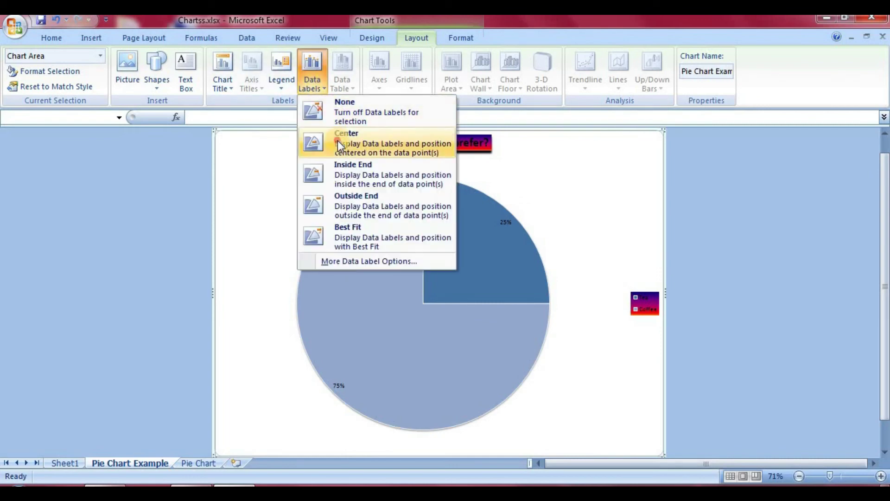
click(339, 142)
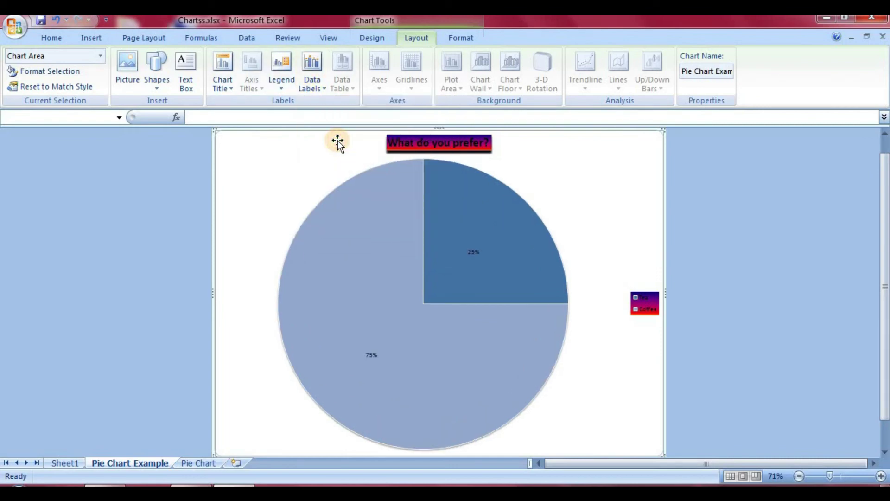
click(315, 82)
click(321, 204)
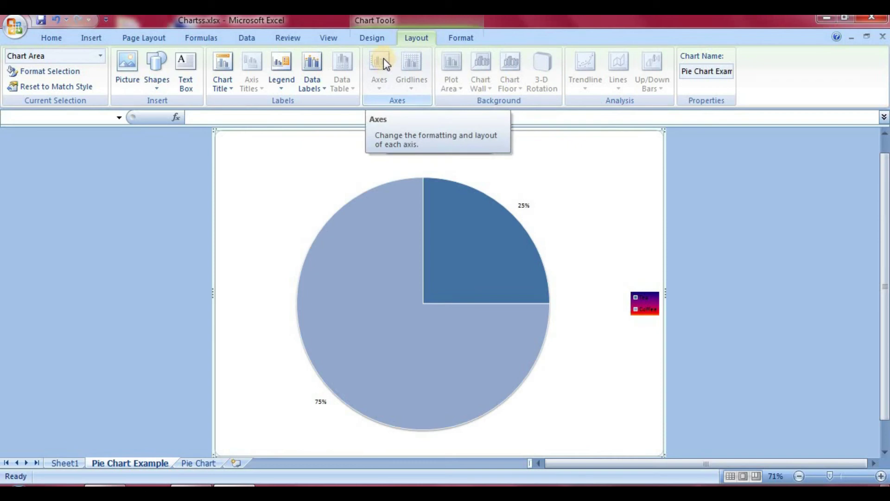
key(ctrl+z)
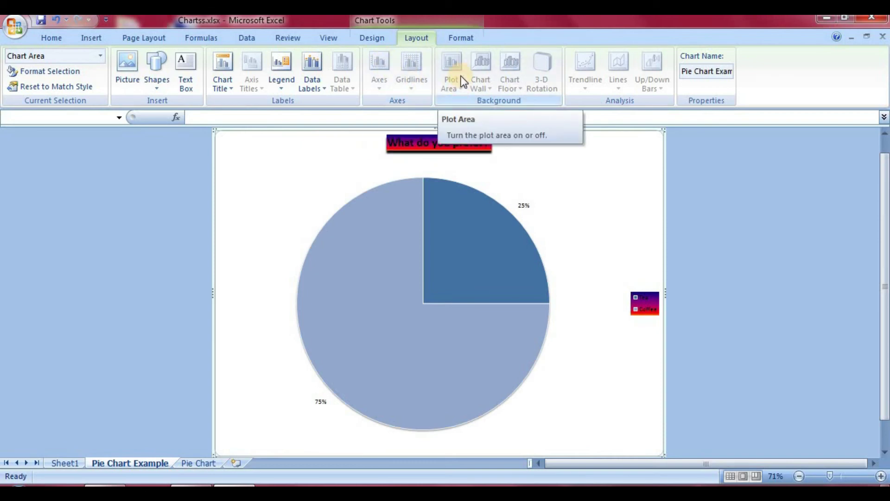
Step: Show the chart formatting options and select the plot area, the chart area and the whole pie series in turn
click(458, 37)
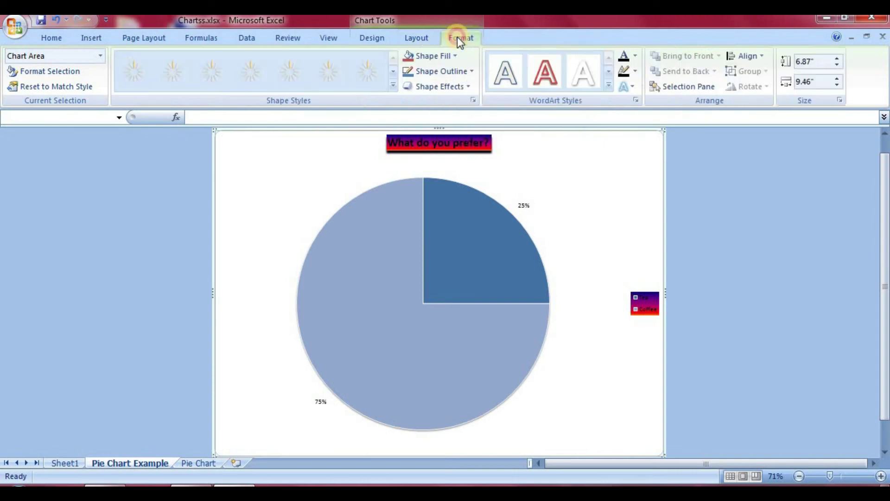
click(544, 175)
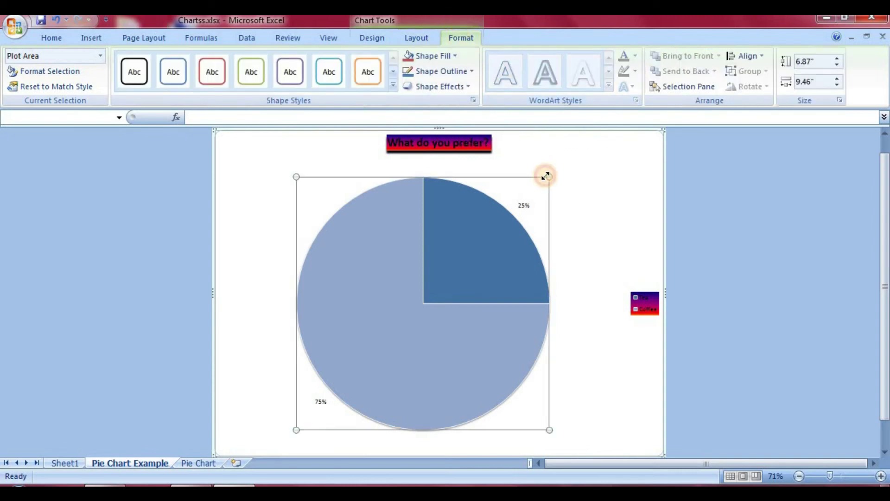
click(569, 168)
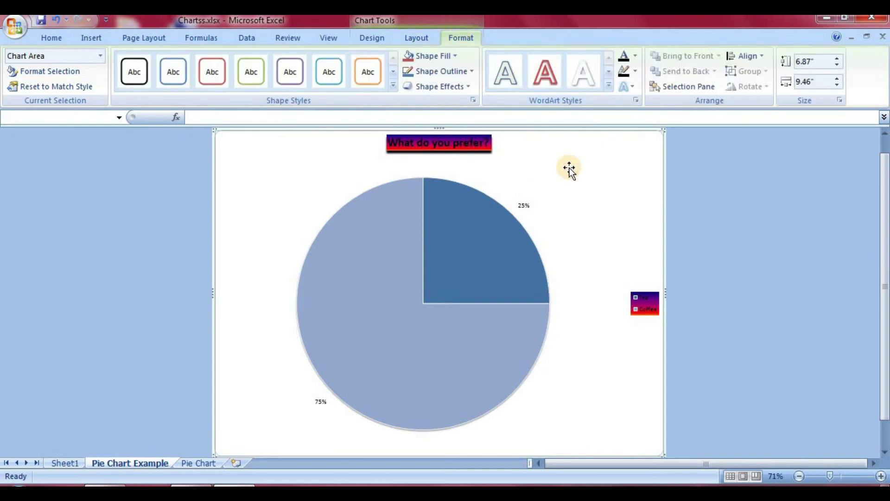
click(492, 235)
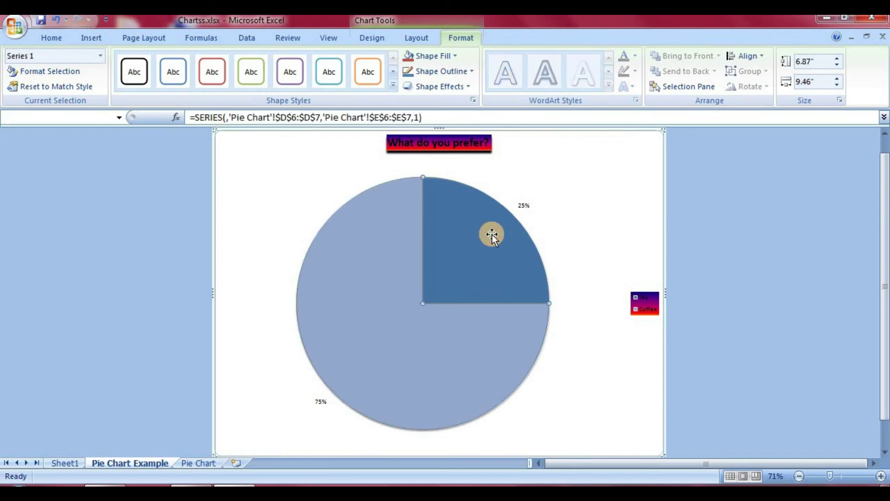
Step: Try a dark red shape fill on the whole pie series, and undo it
click(427, 58)
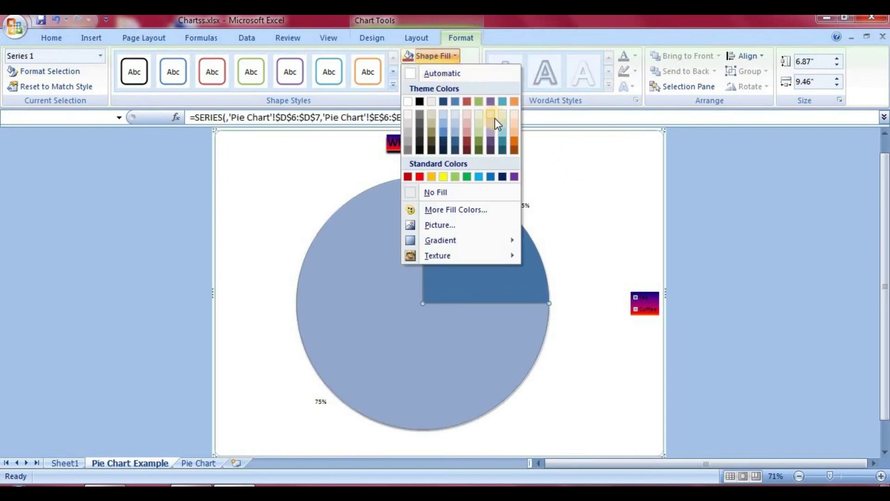
click(467, 142)
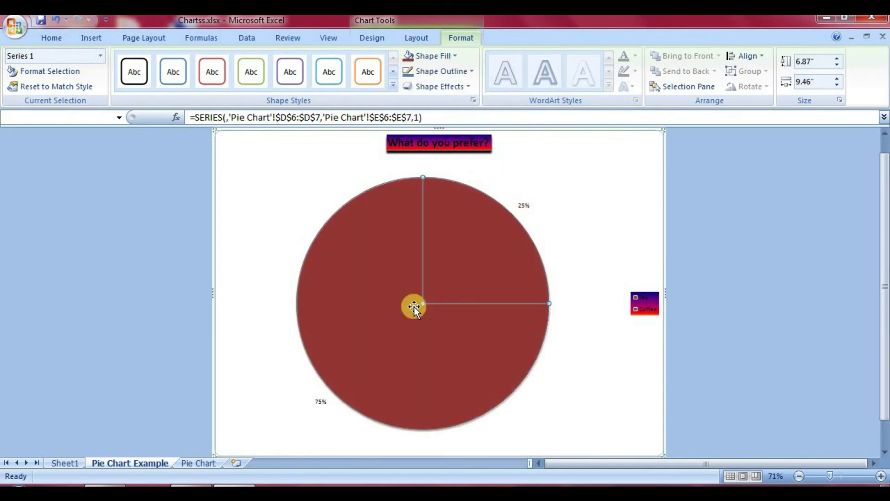
mouse_move(405, 182)
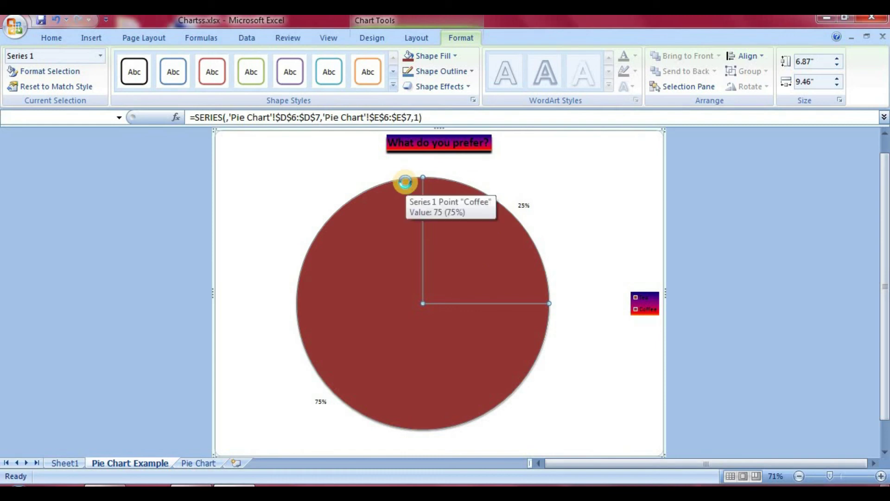
key(ctrl+z)
Step: Apply a dark purple shape outline to the pie series, review the Design and Format options, and deselect the chart
click(444, 73)
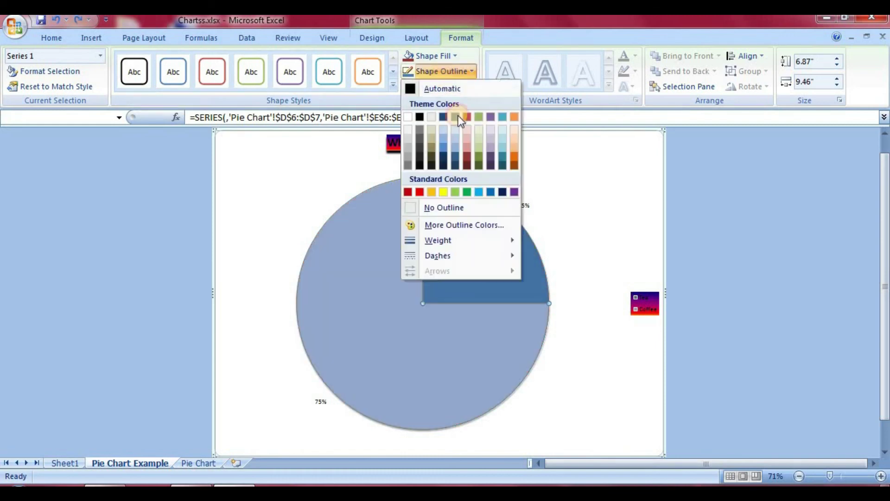
click(490, 165)
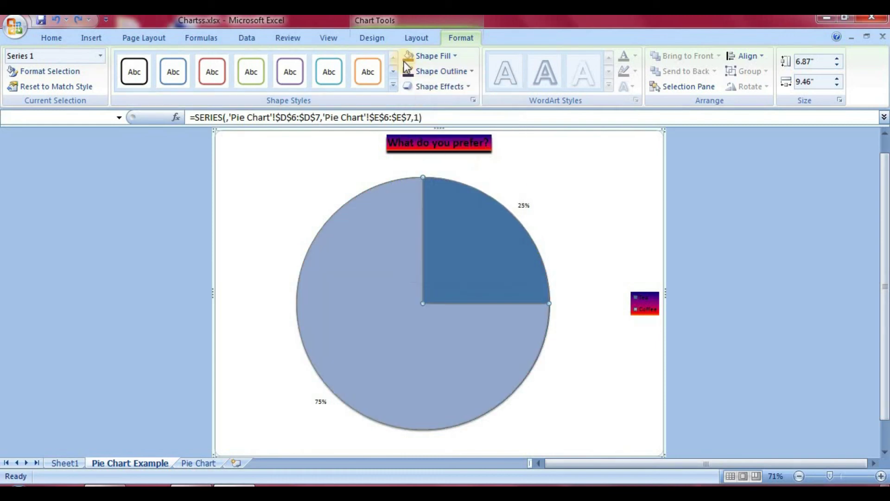
click(388, 38)
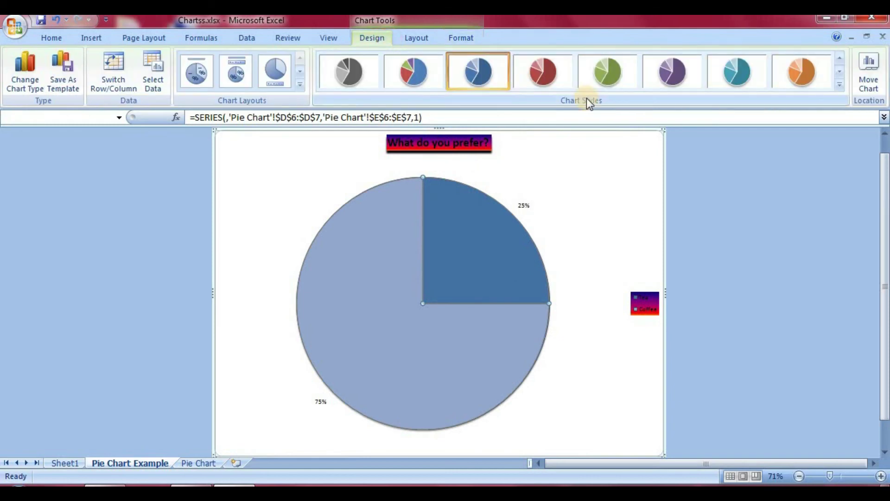
click(458, 39)
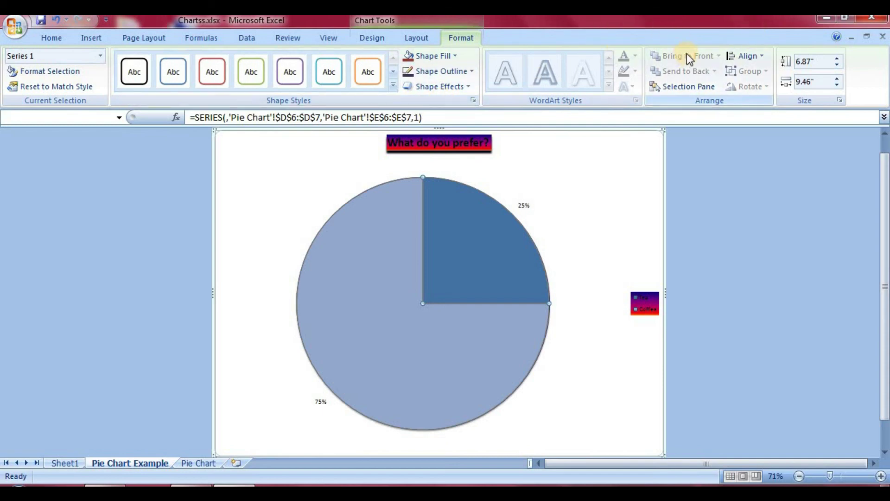
click(377, 38)
click(714, 240)
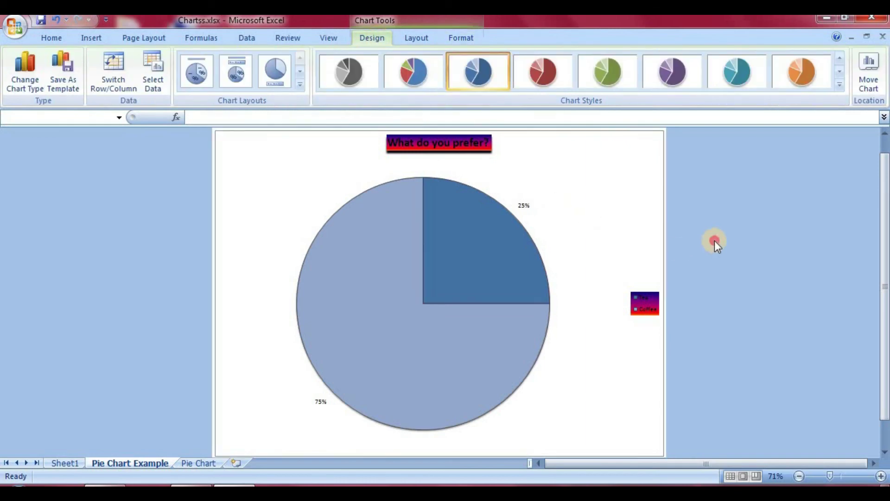